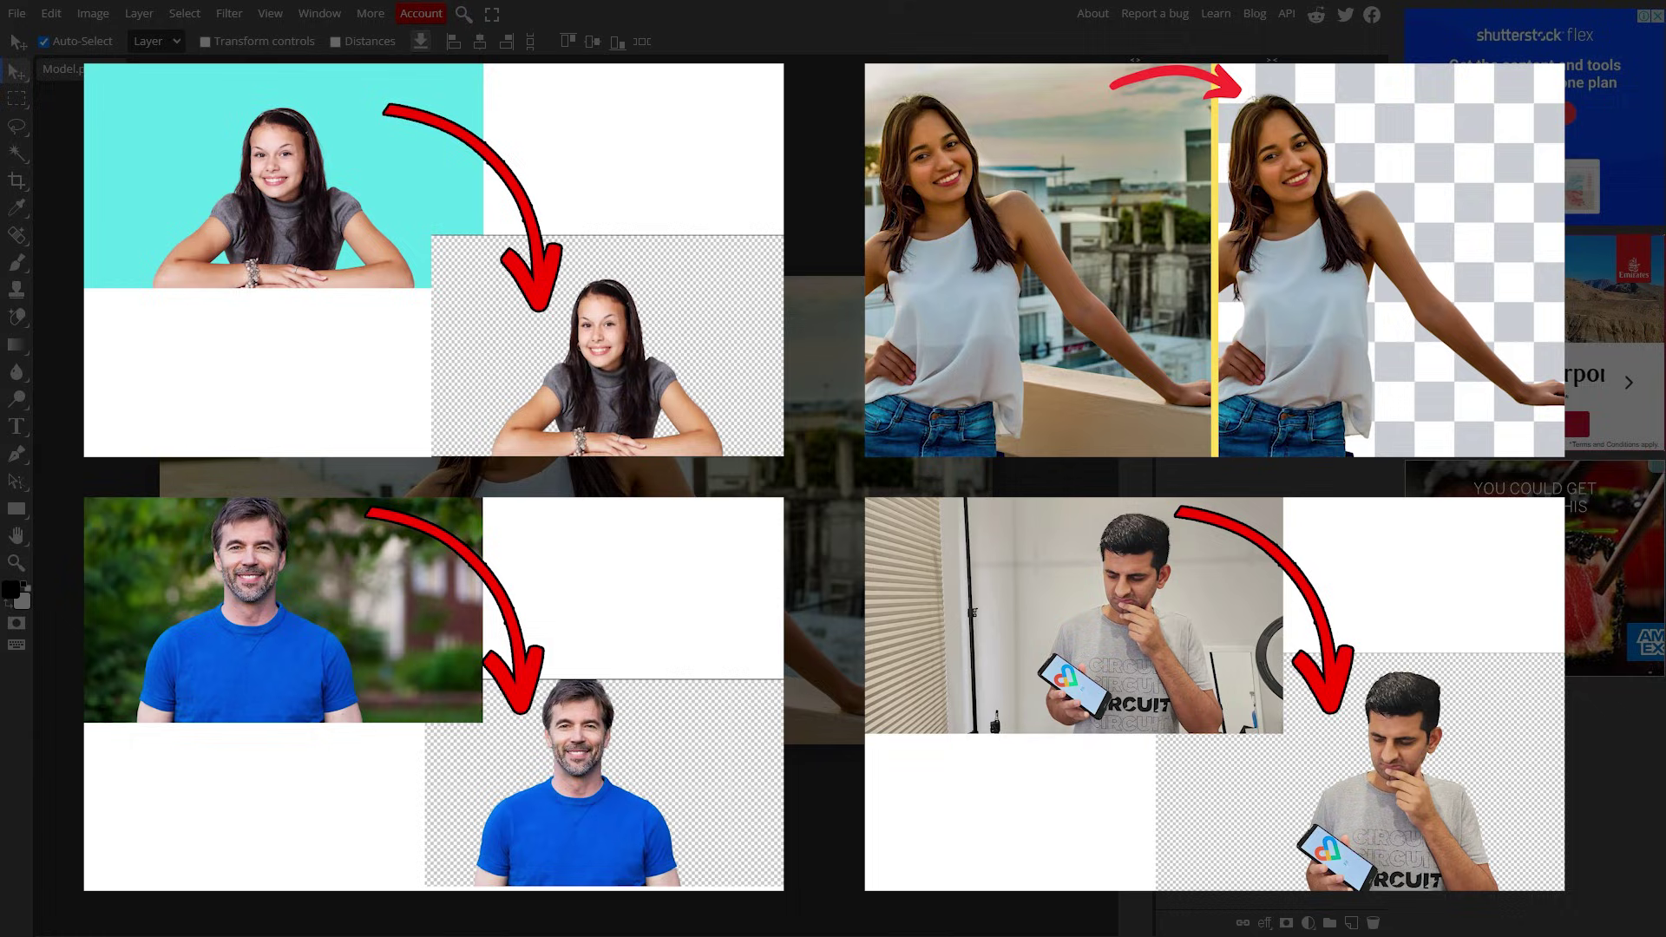
Remove the background from the woman's photo in Model.psd using Remove BG with the Rectangle Select tool active
{"action": "left_click", "coordinate": [15, 102]}
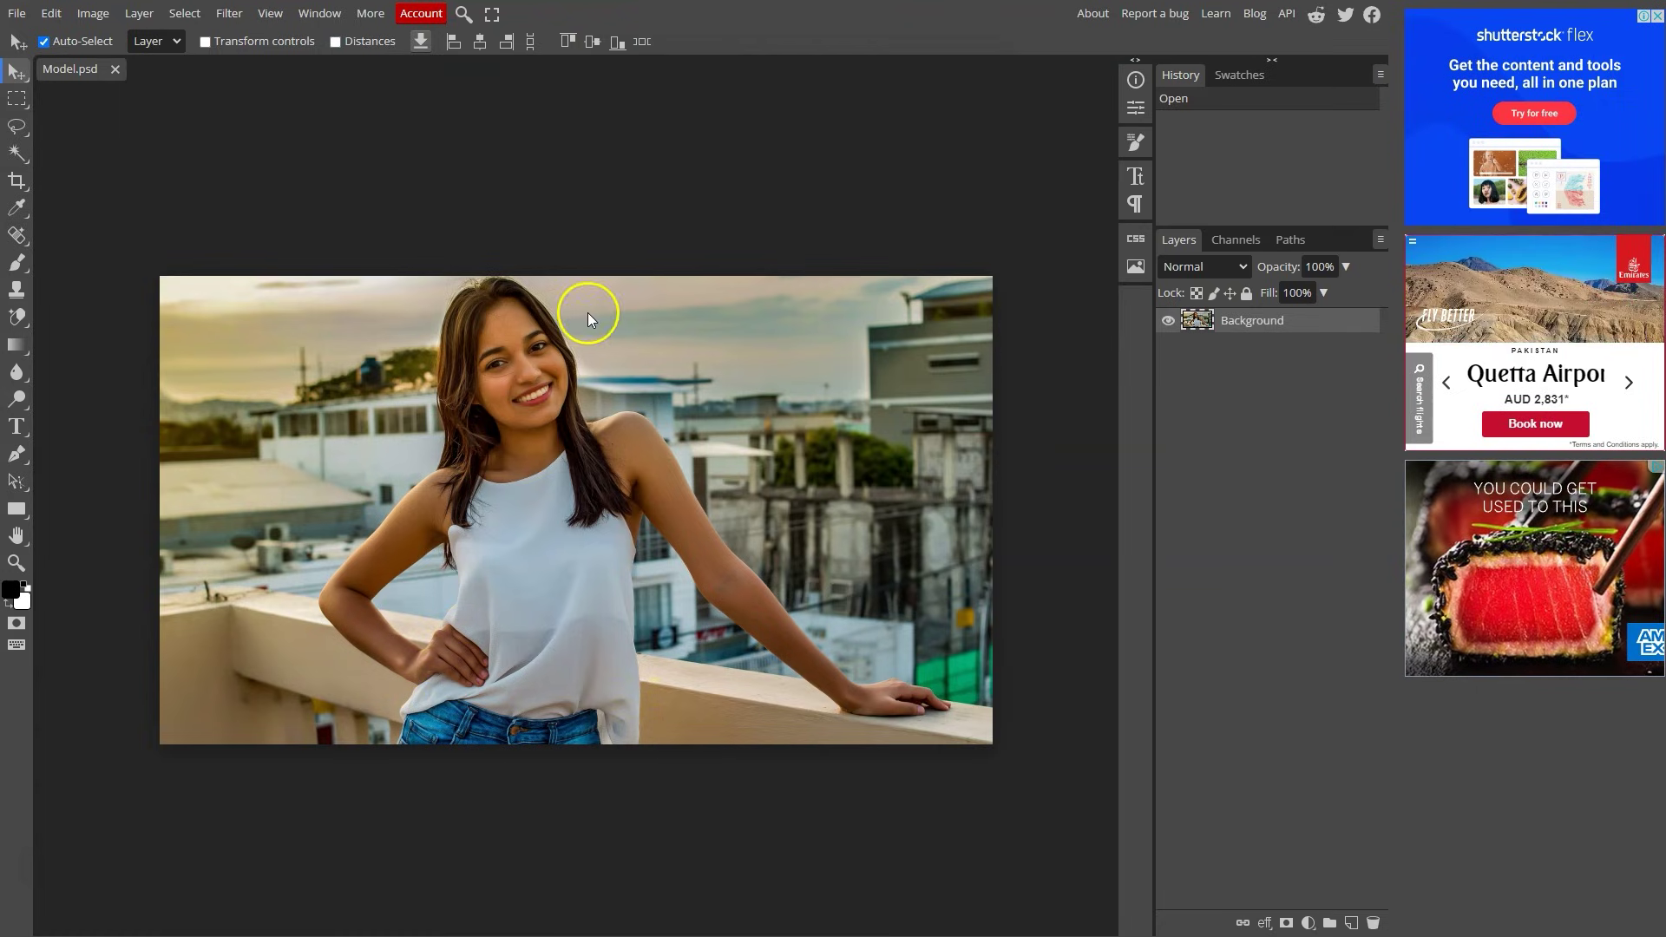
{"action": "right_click", "coordinate": [7, 100]}
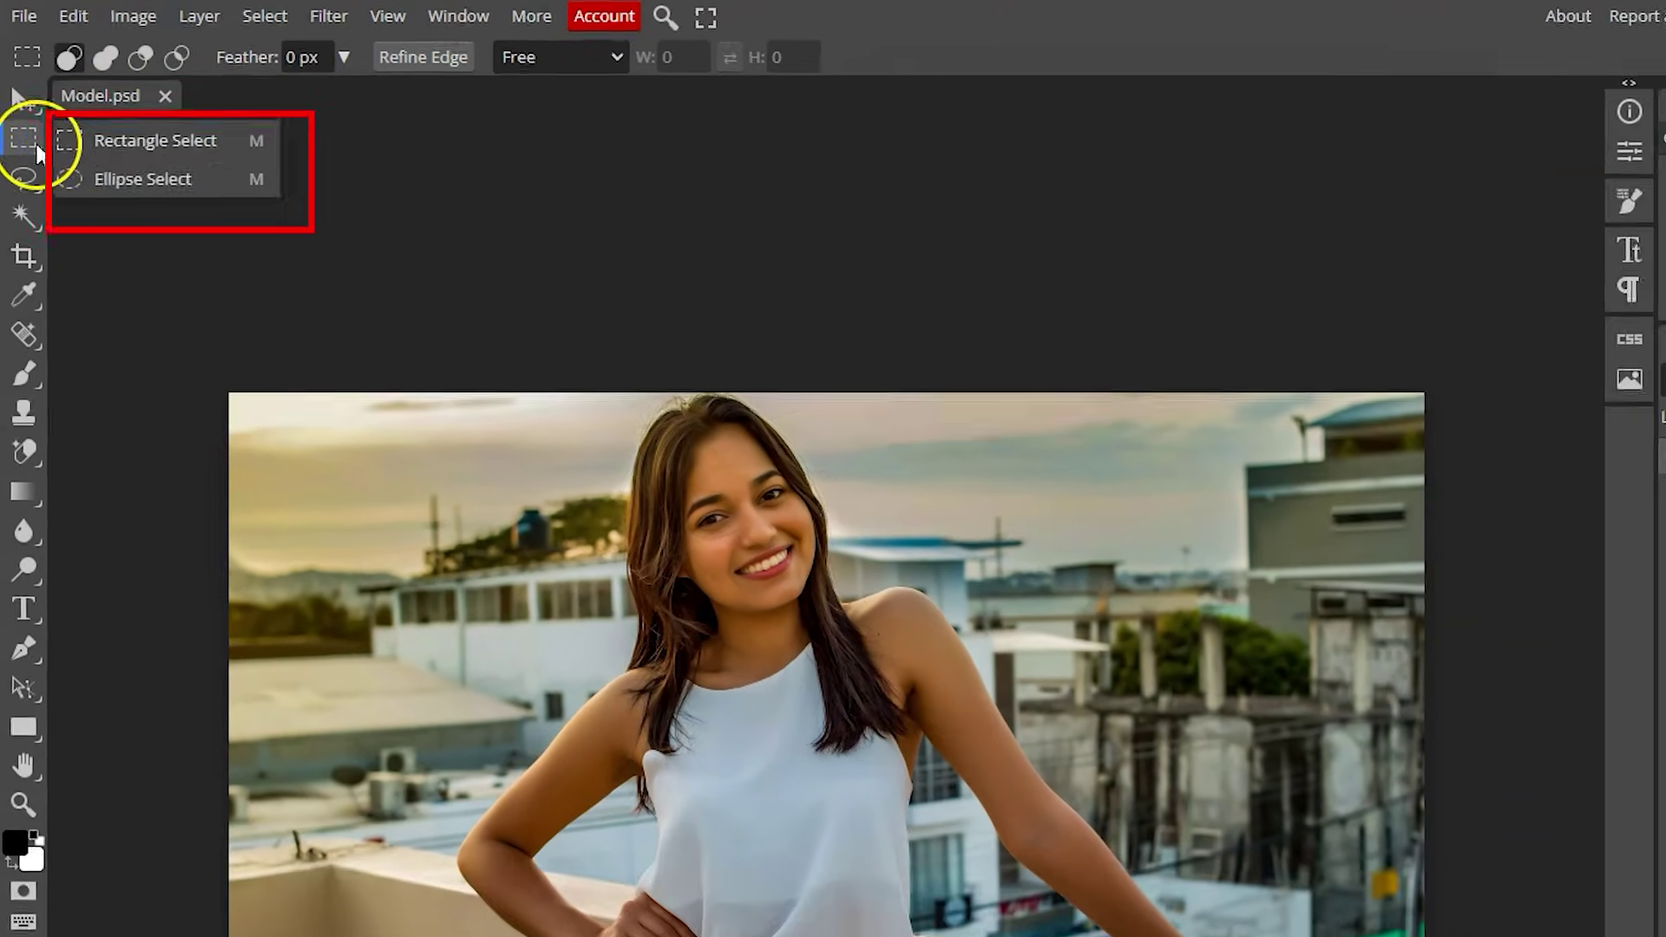
{"action": "left_click", "coordinate": [31, 154]}
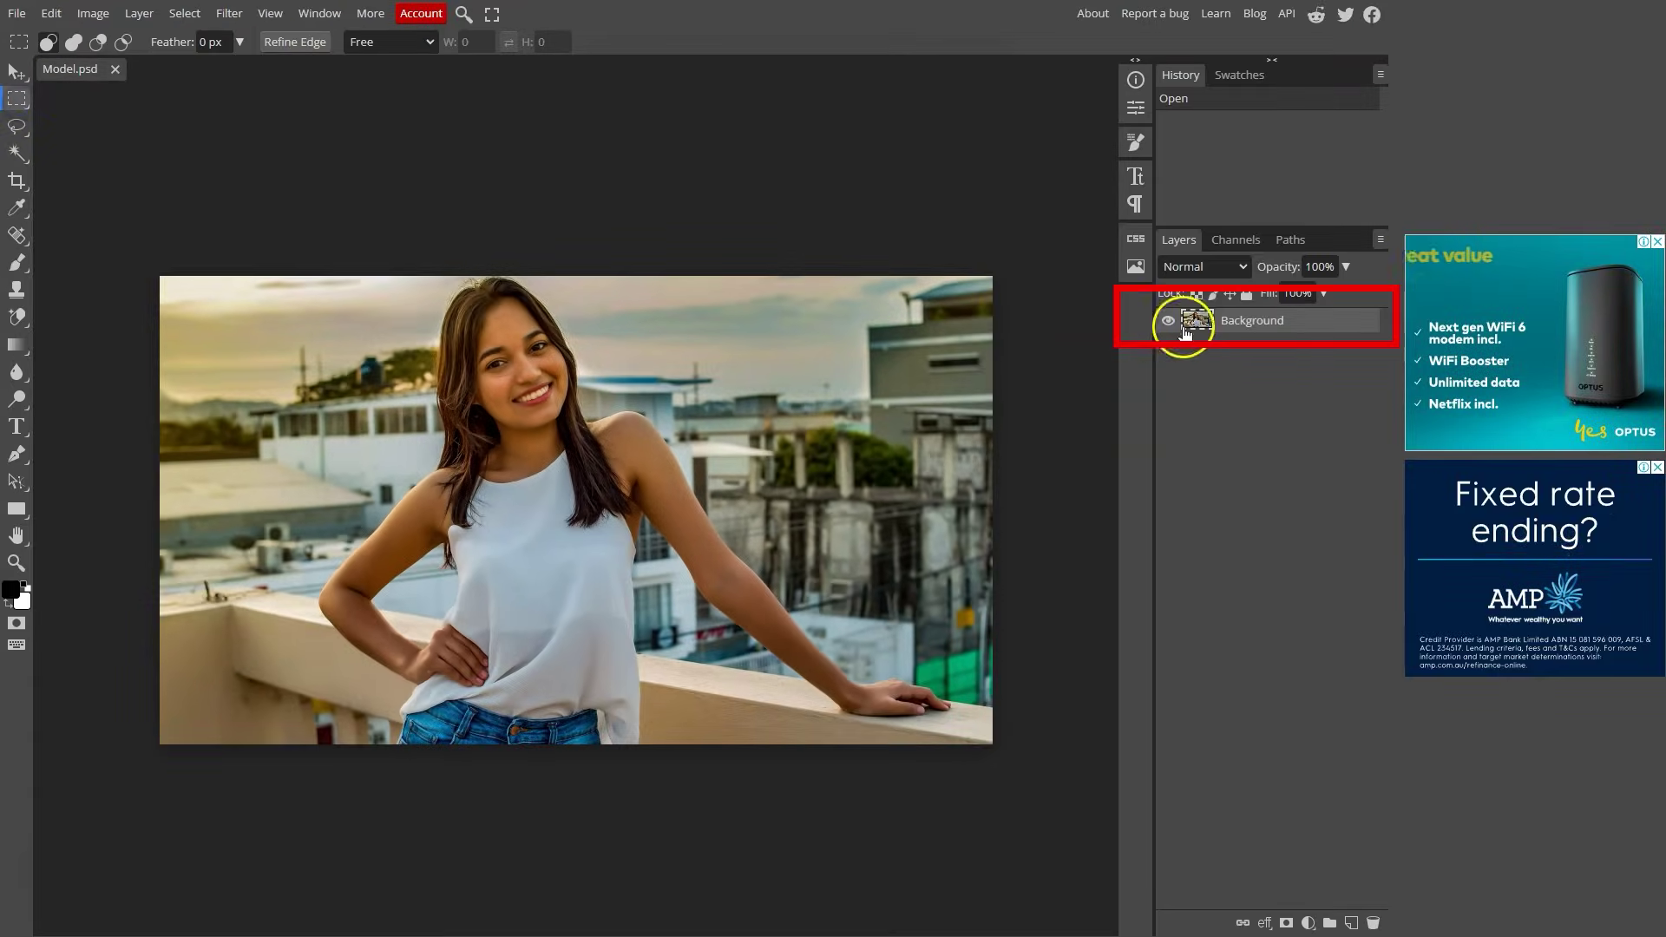
{"action": "left_click", "coordinate": [1538, 395]}
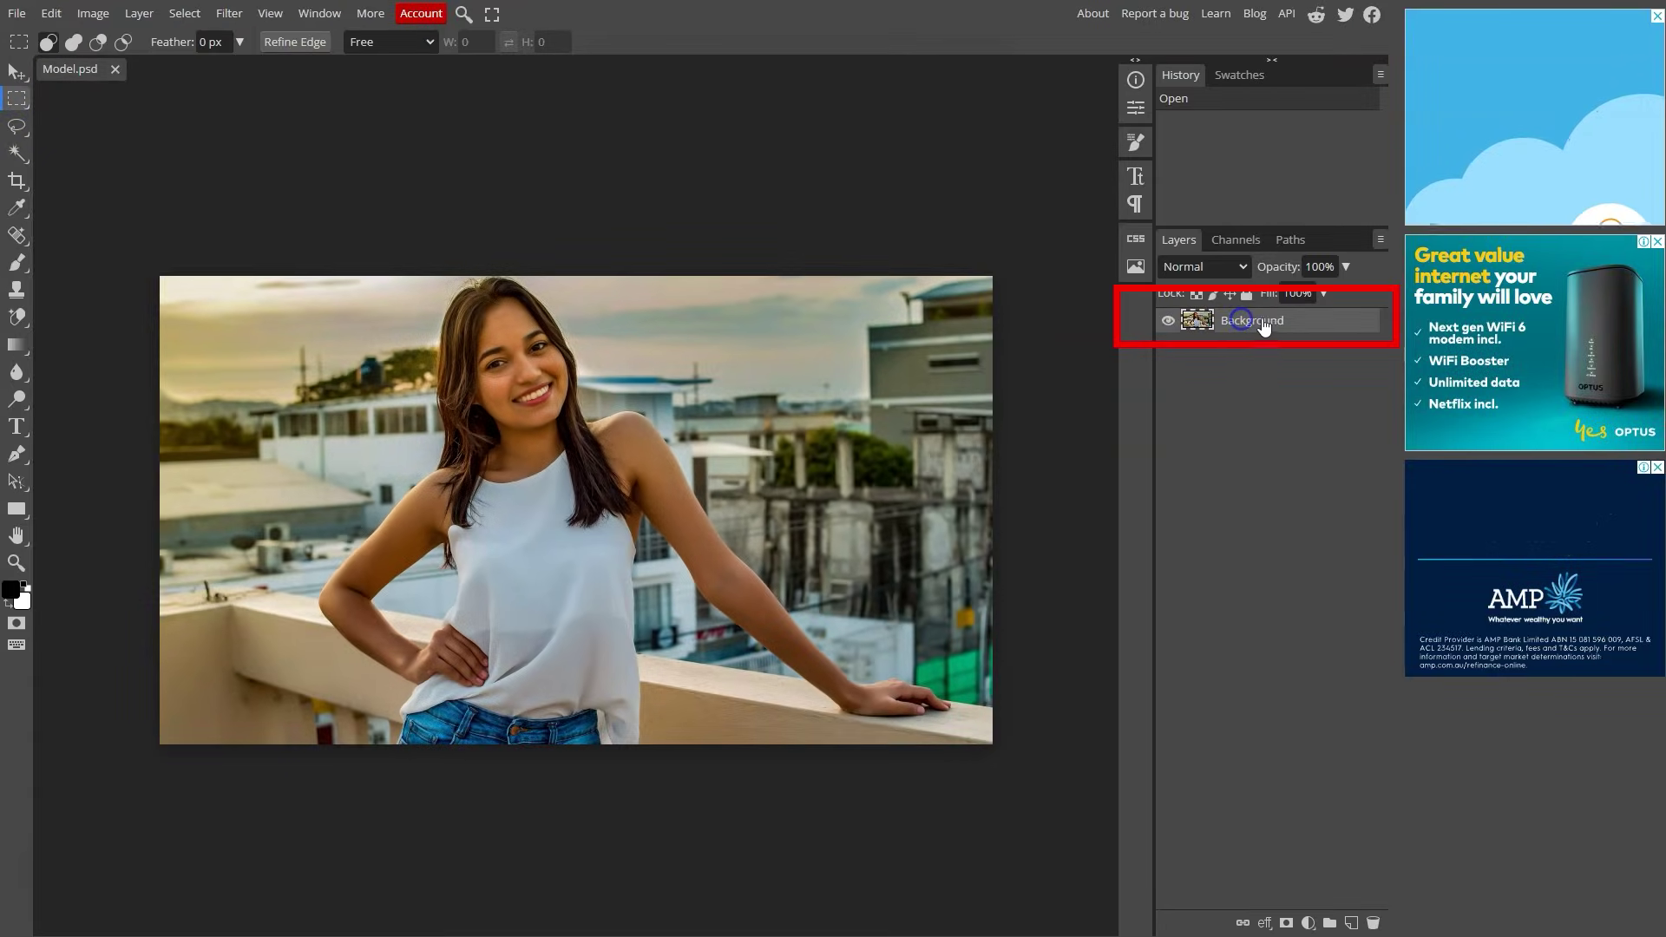
{"action": "right_click", "coordinate": [521, 395]}
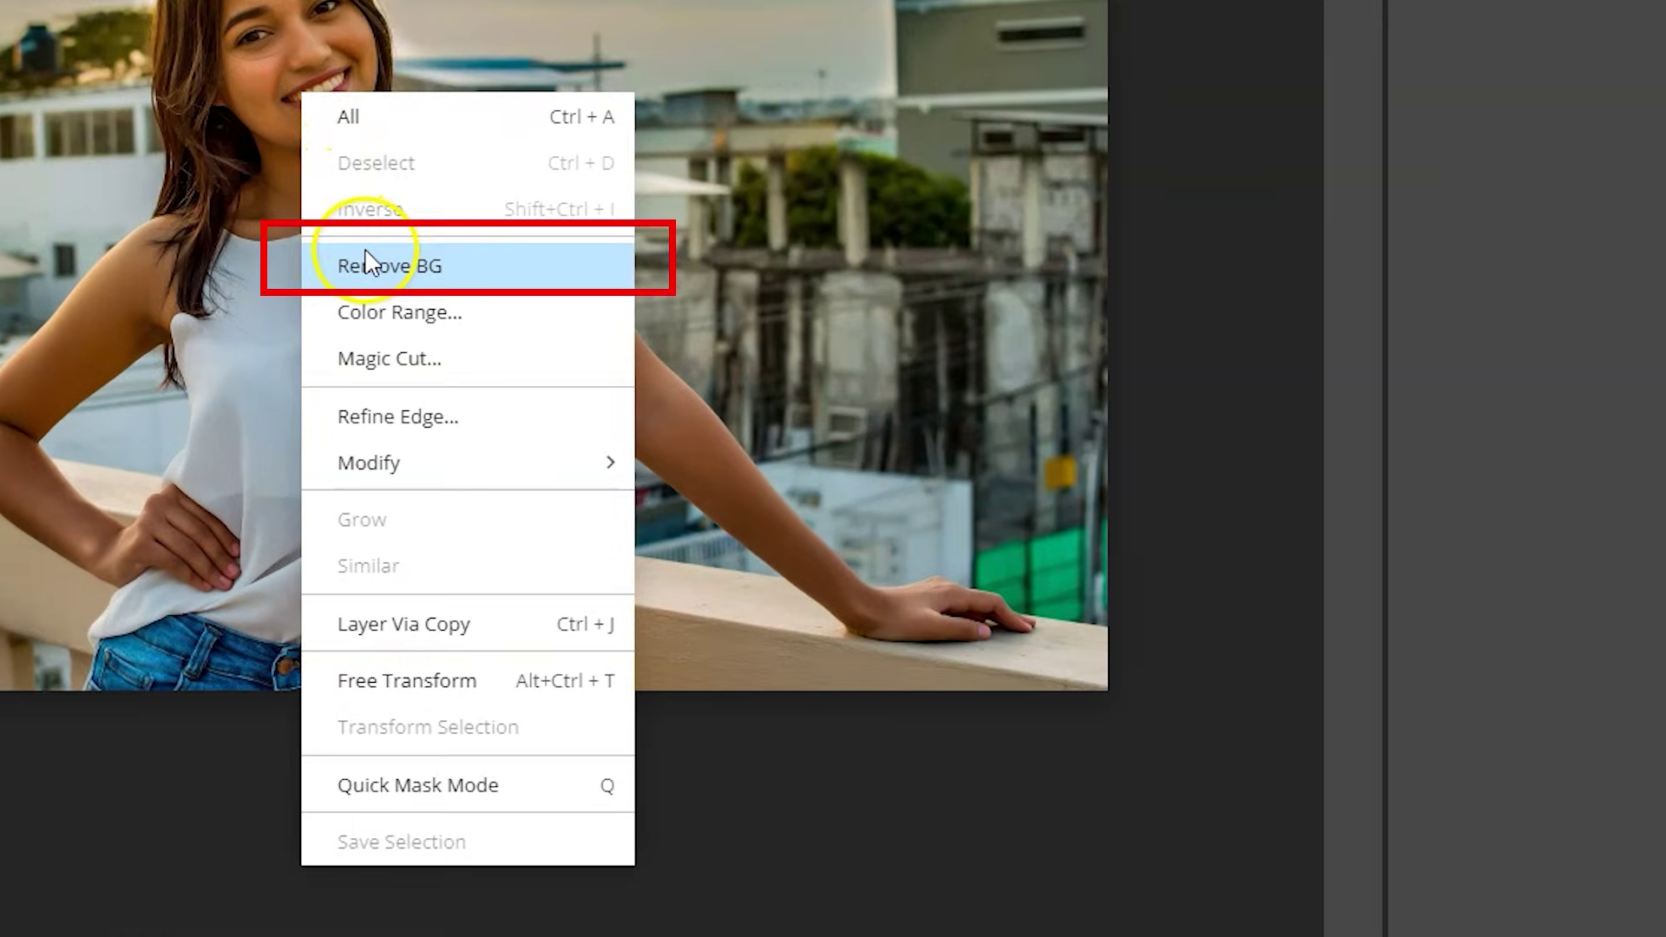
{"action": "left_click", "coordinate": [386, 269]}
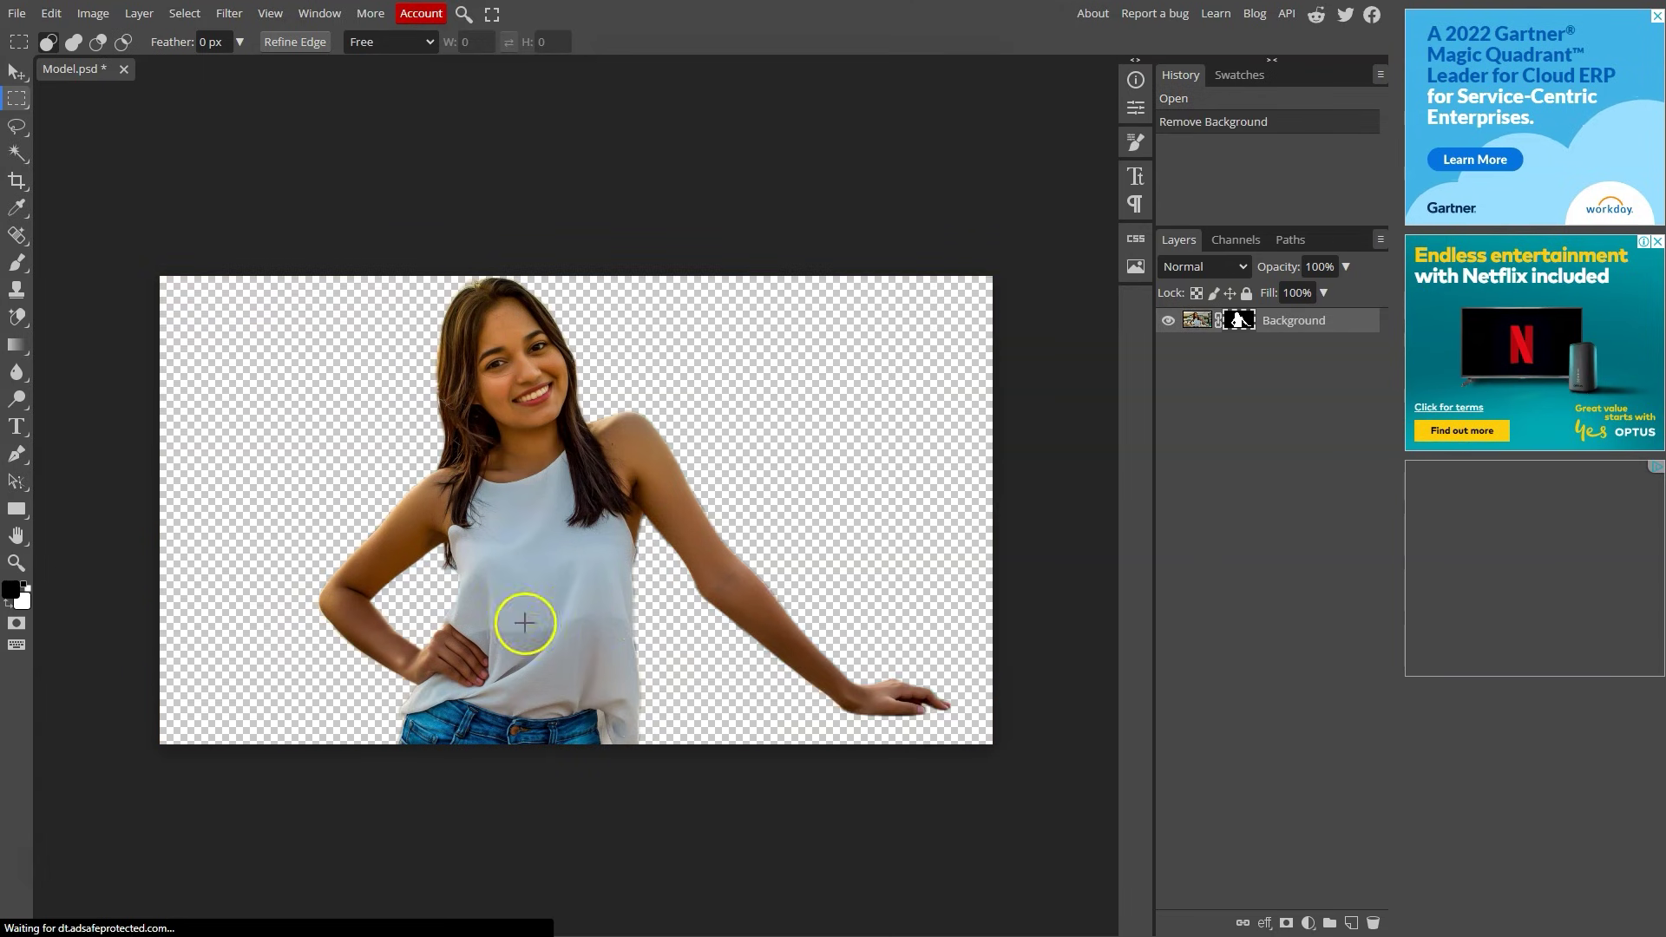
{"action": "scroll", "coordinate": [512, 373], "scroll_direction": "up", "scroll_amount": 5}
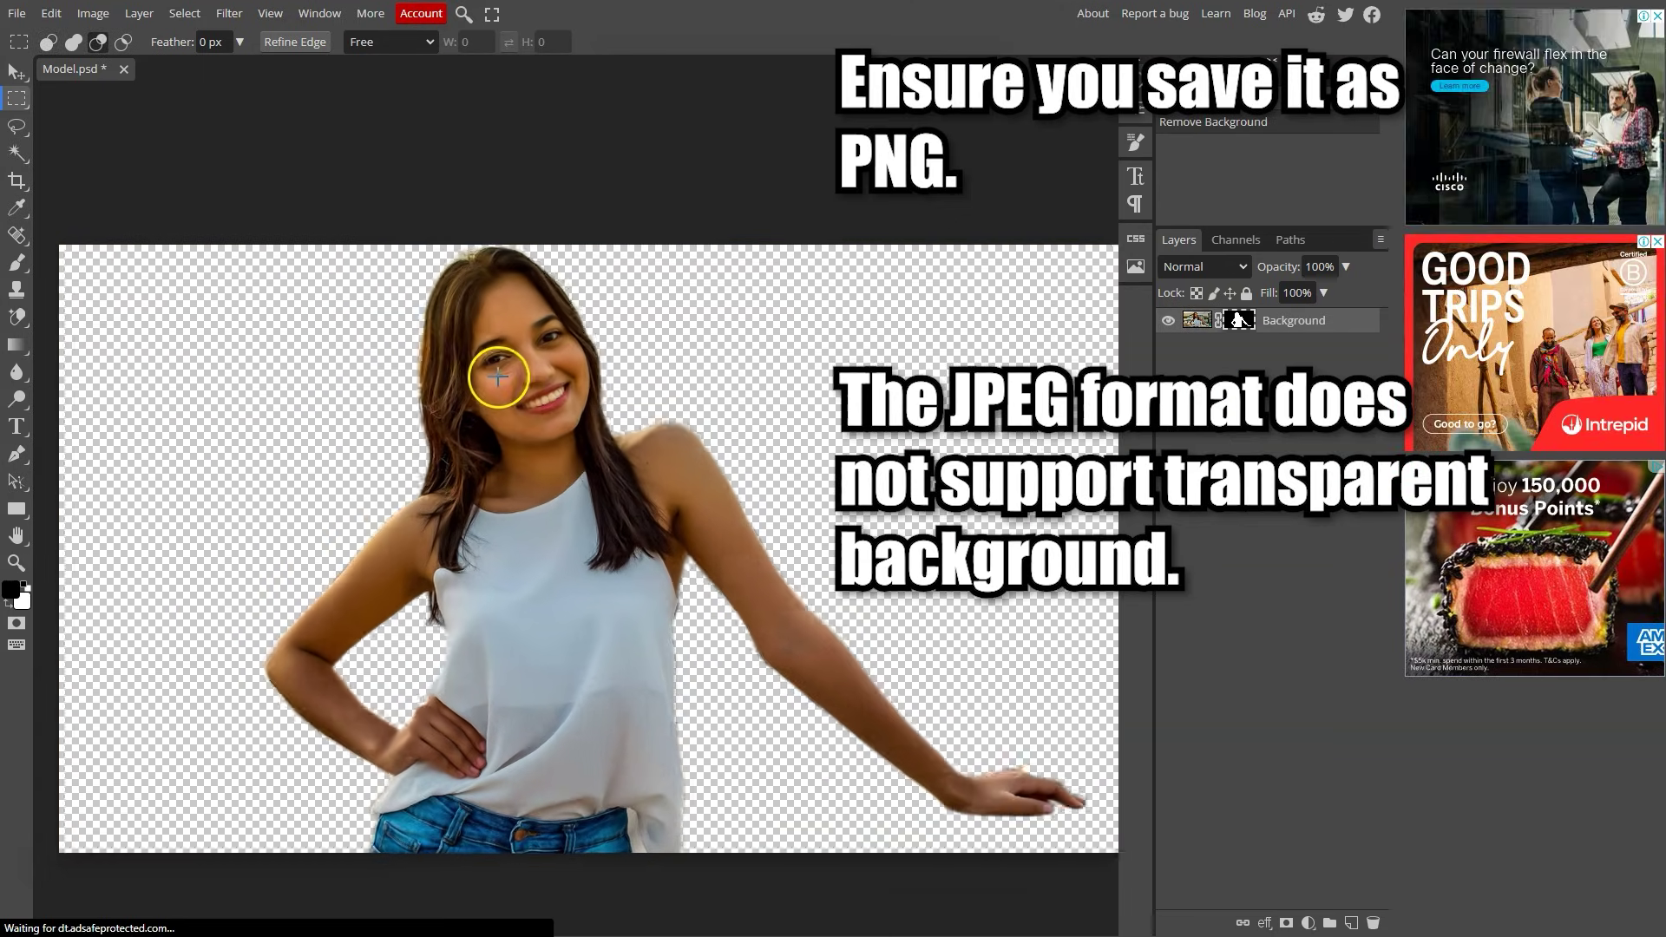
{"action": "scroll", "coordinate": [497, 376], "scroll_direction": "up", "scroll_amount": 2}
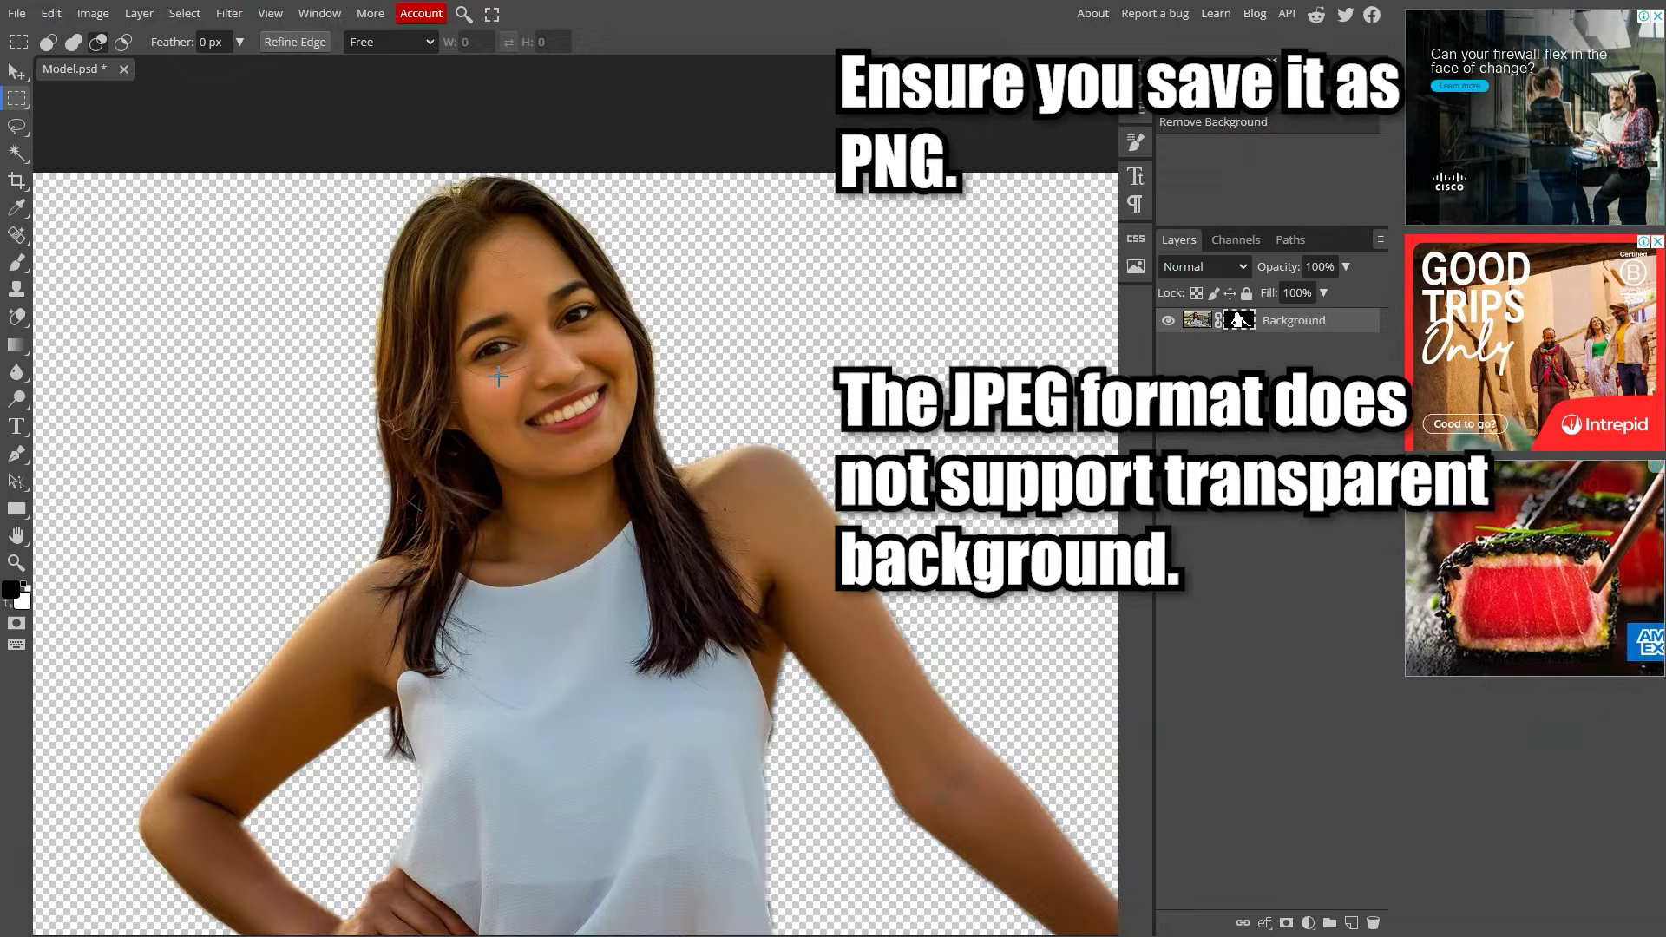
{"action": "scroll", "coordinate": [473, 343], "scroll_direction": "down", "scroll_amount": 5}
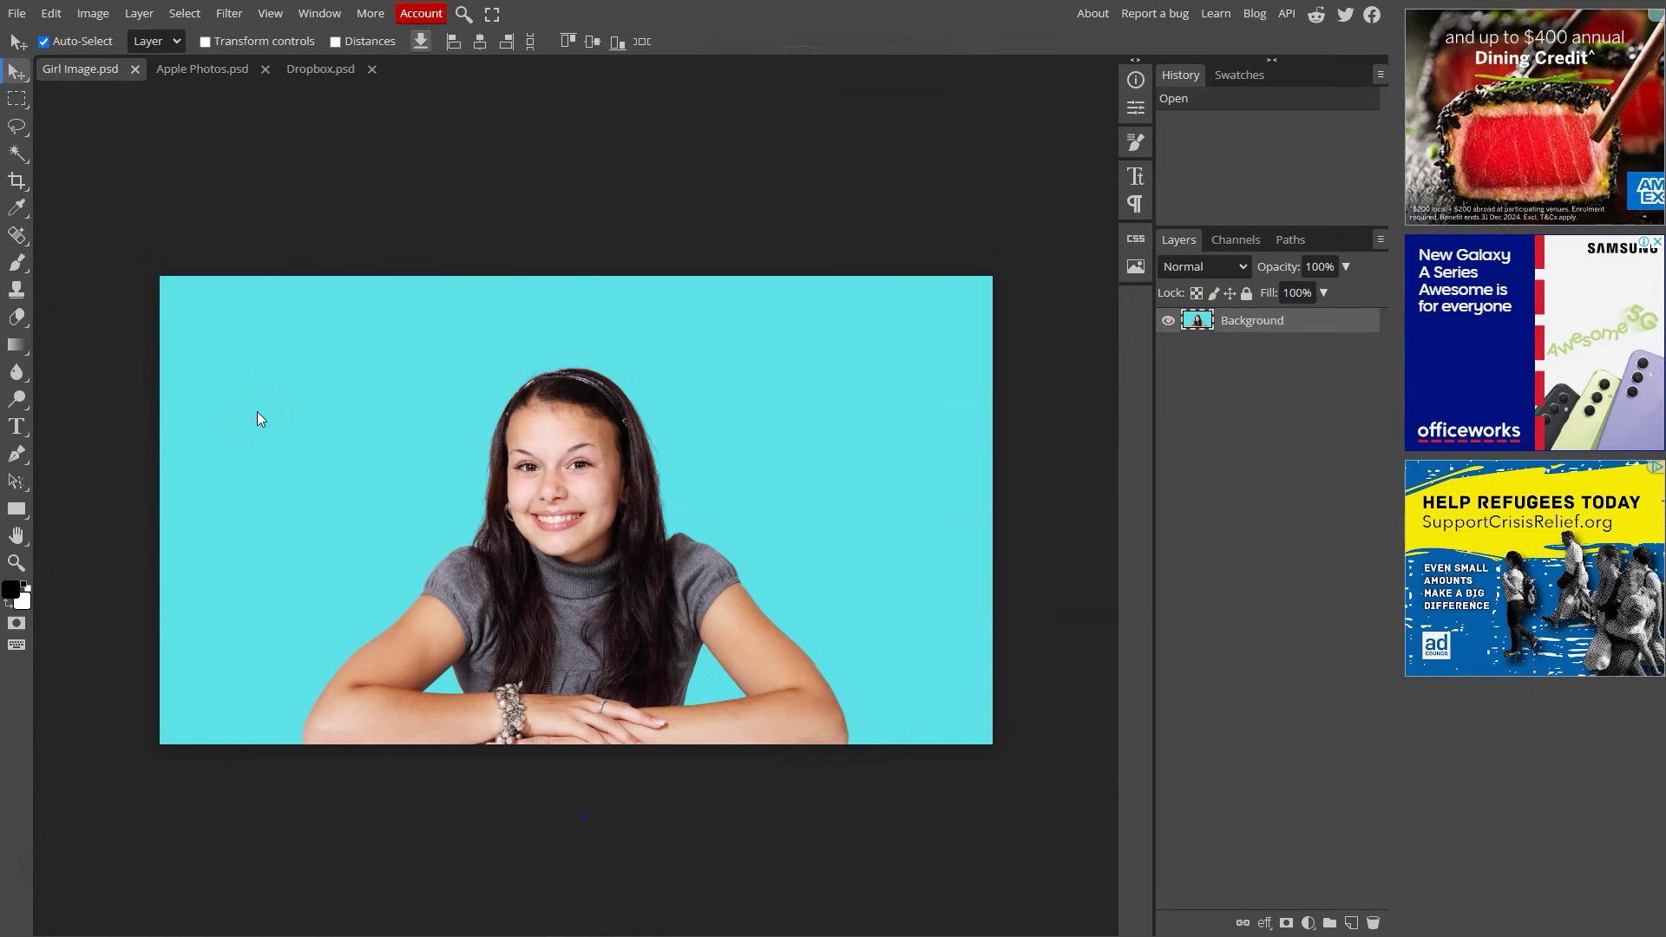
Erase the turquoise background around the girl, including both gaps beside her arms, with the Magic Eraser
{"action": "left_click", "coordinate": [264, 417]}
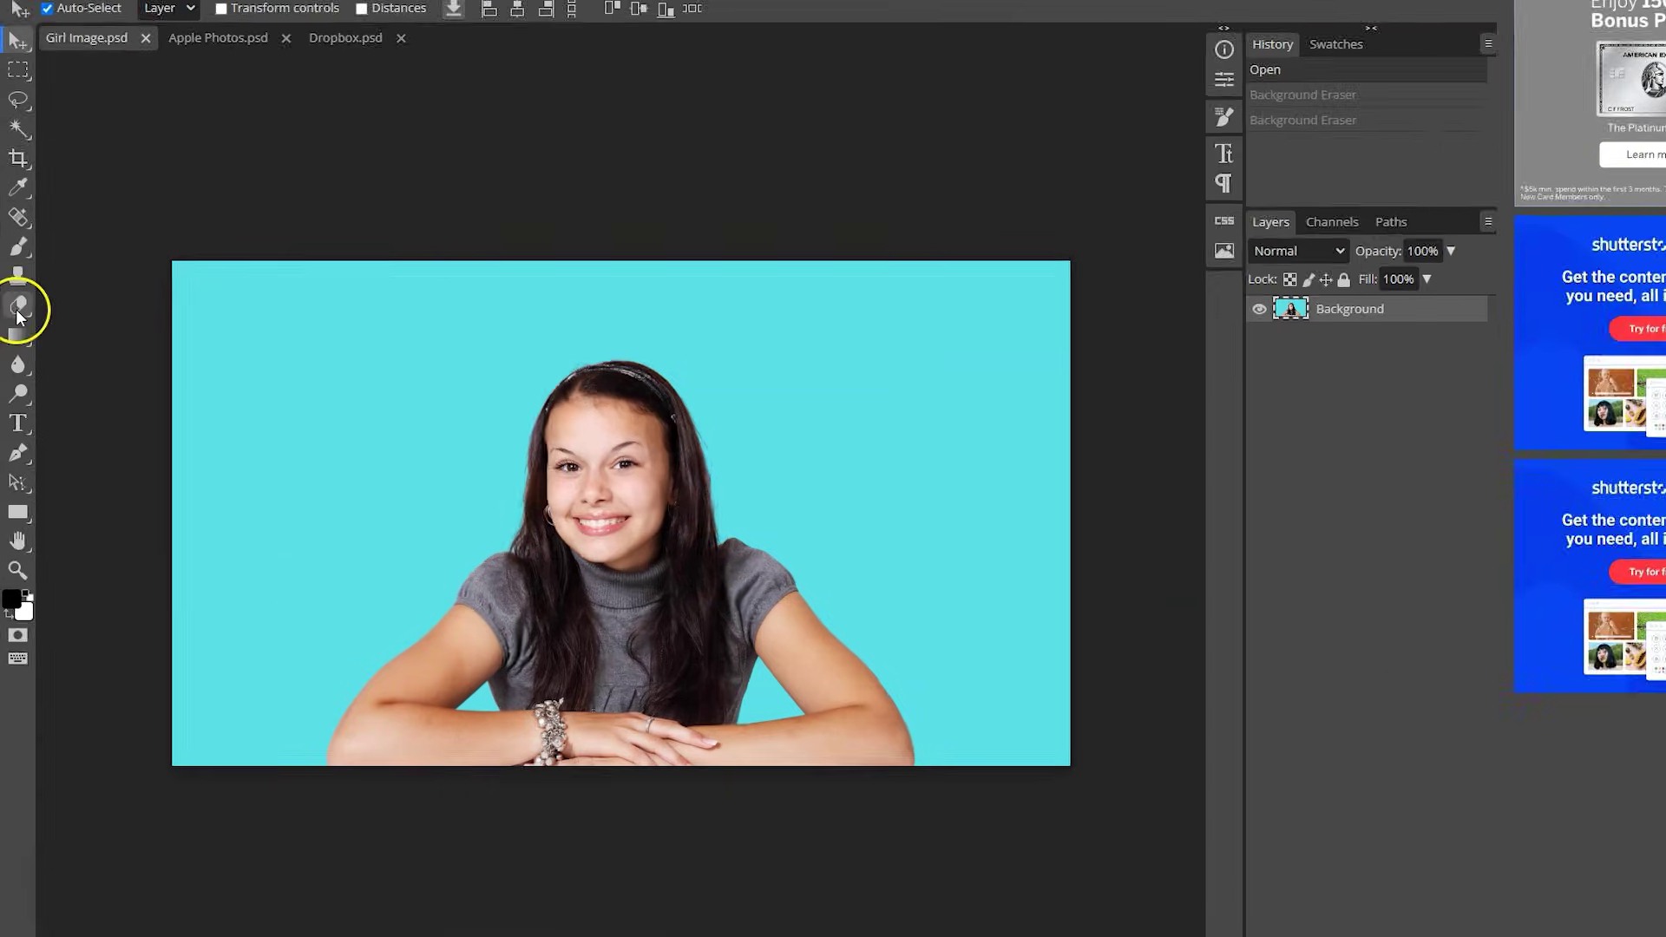
{"action": "right_click", "coordinate": [17, 316]}
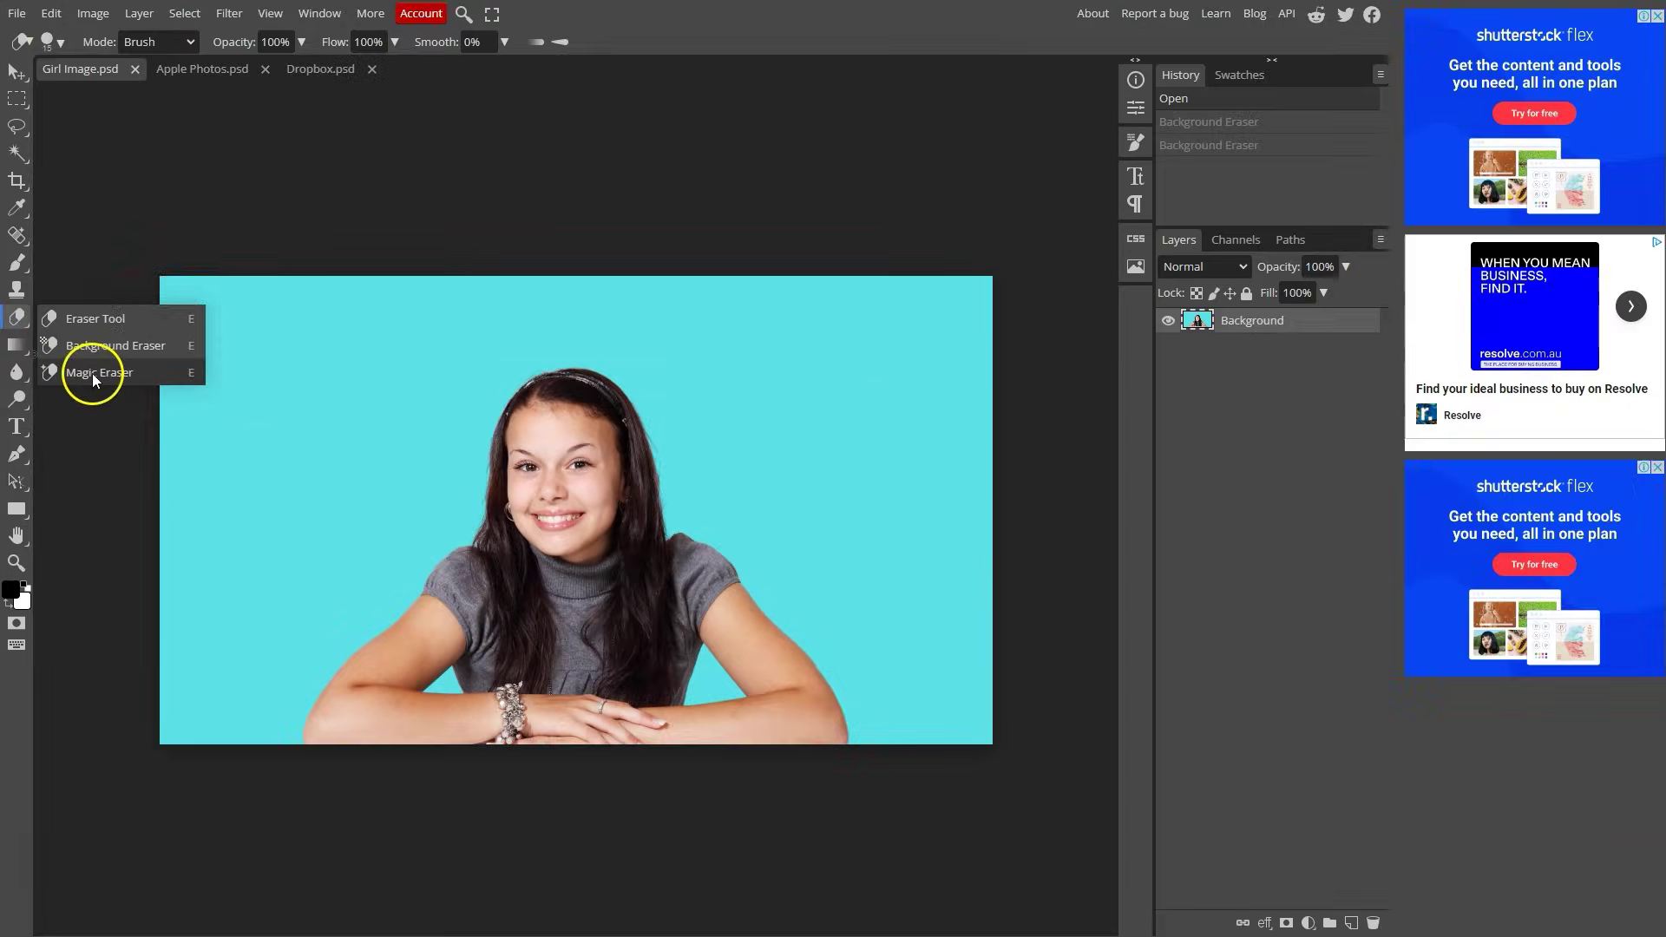
{"action": "left_click", "coordinate": [128, 336]}
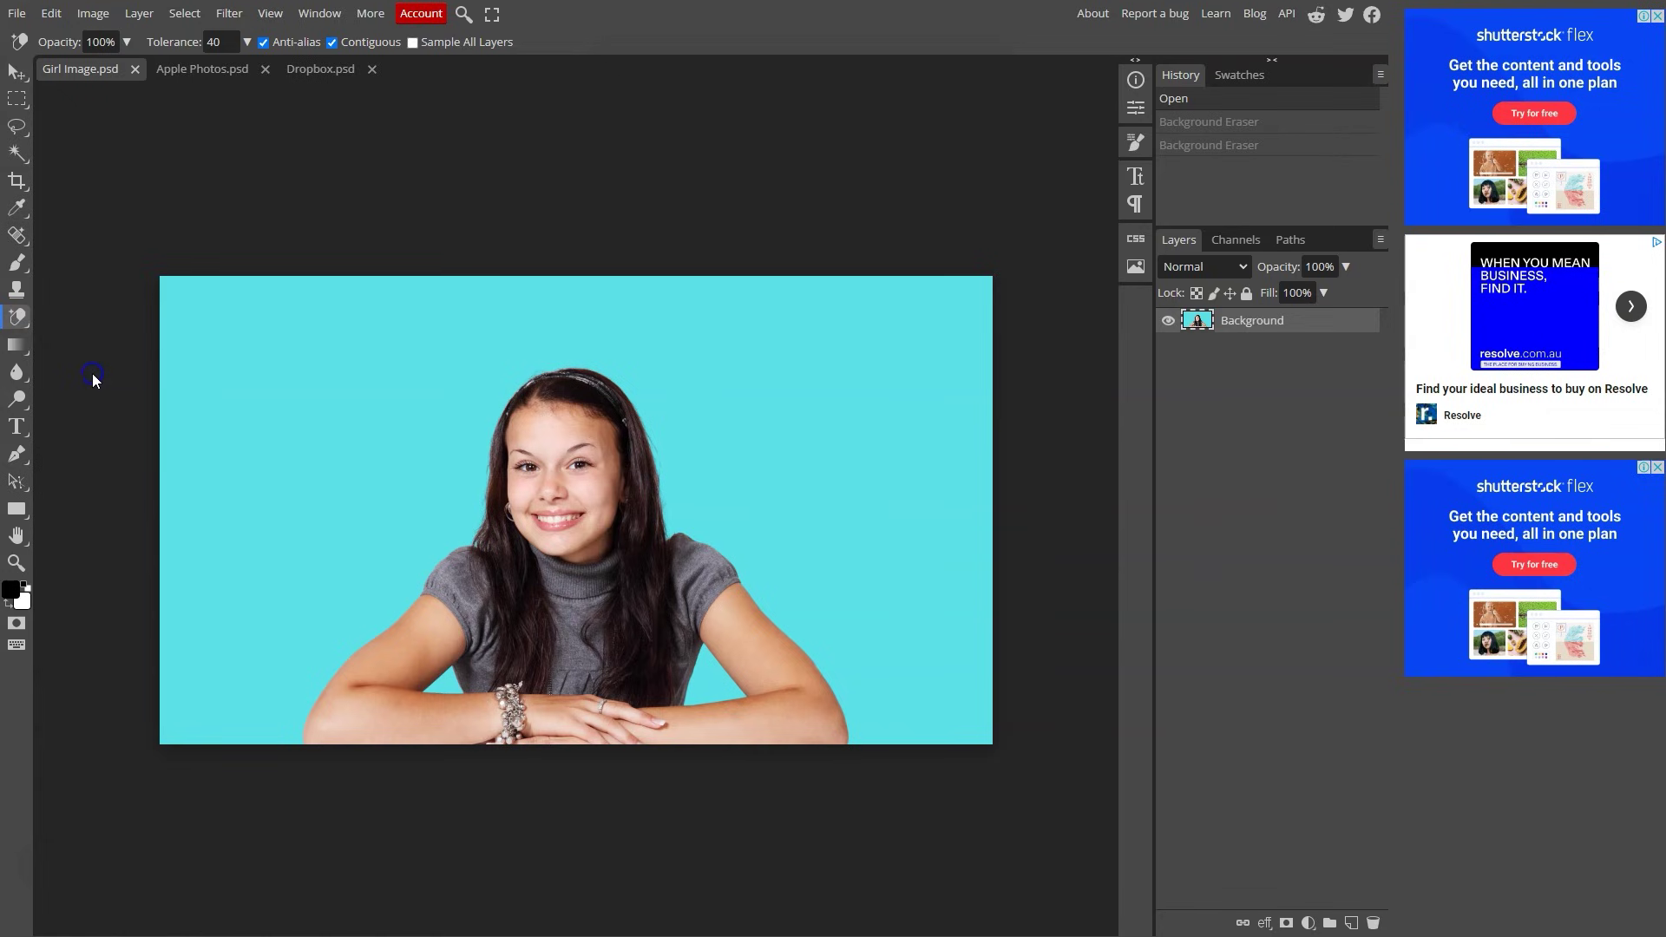
{"action": "left_click", "coordinate": [212, 372]}
{"action": "left_click", "coordinate": [295, 336]}
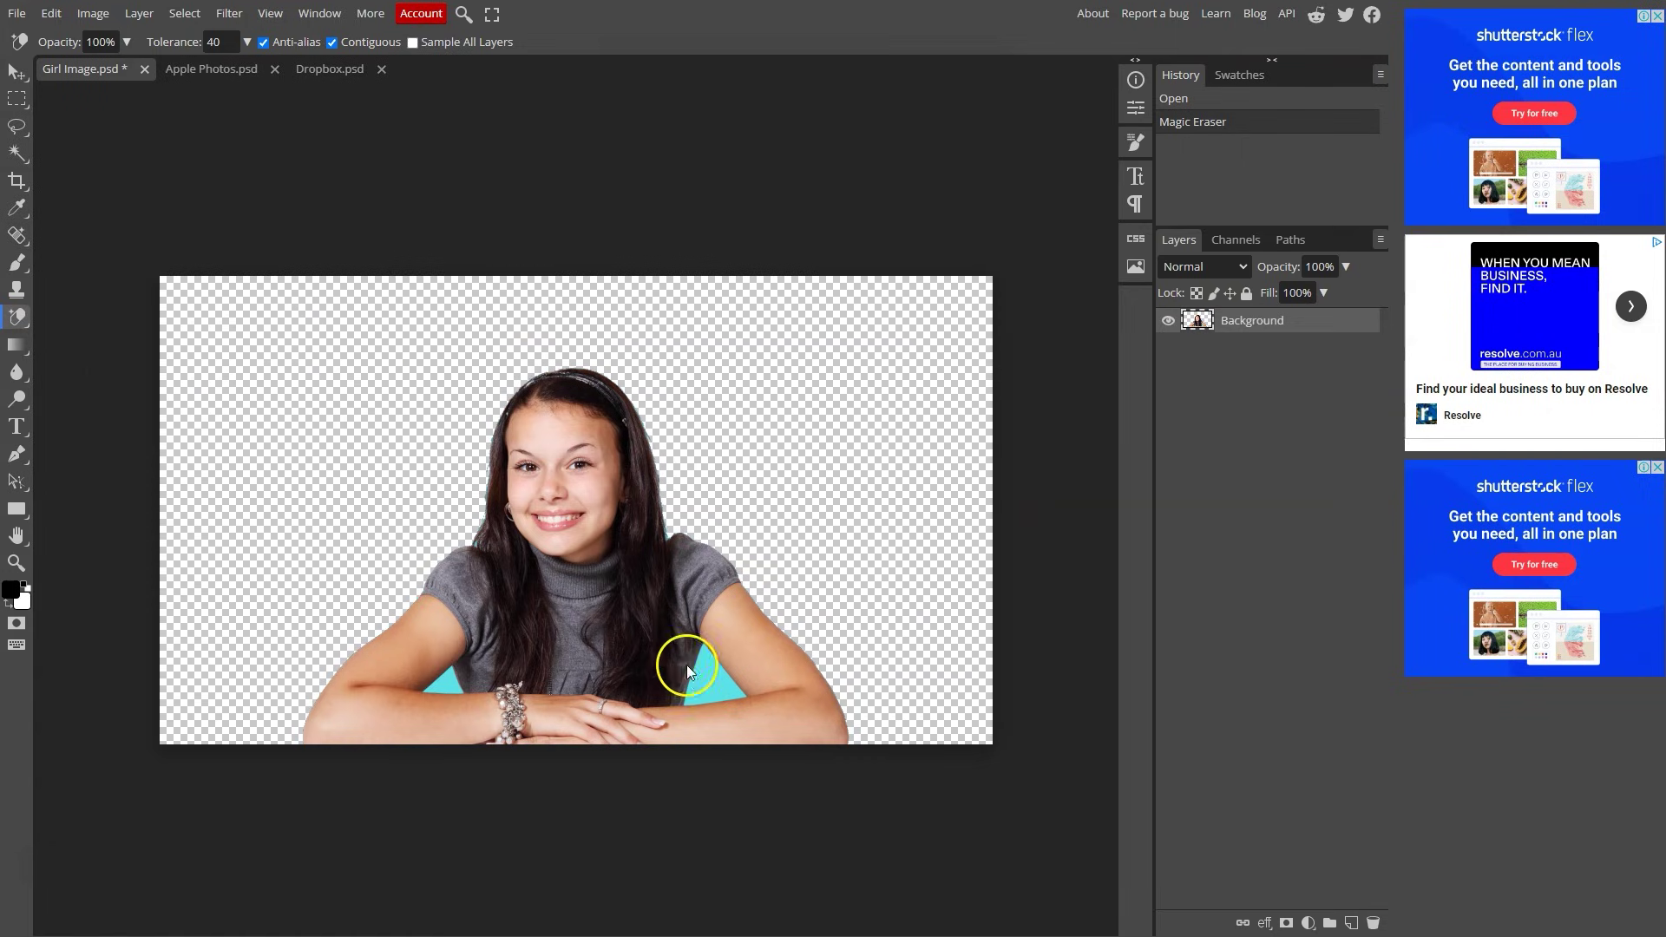
{"action": "left_click", "coordinate": [706, 684]}
{"action": "left_click", "coordinate": [440, 689]}
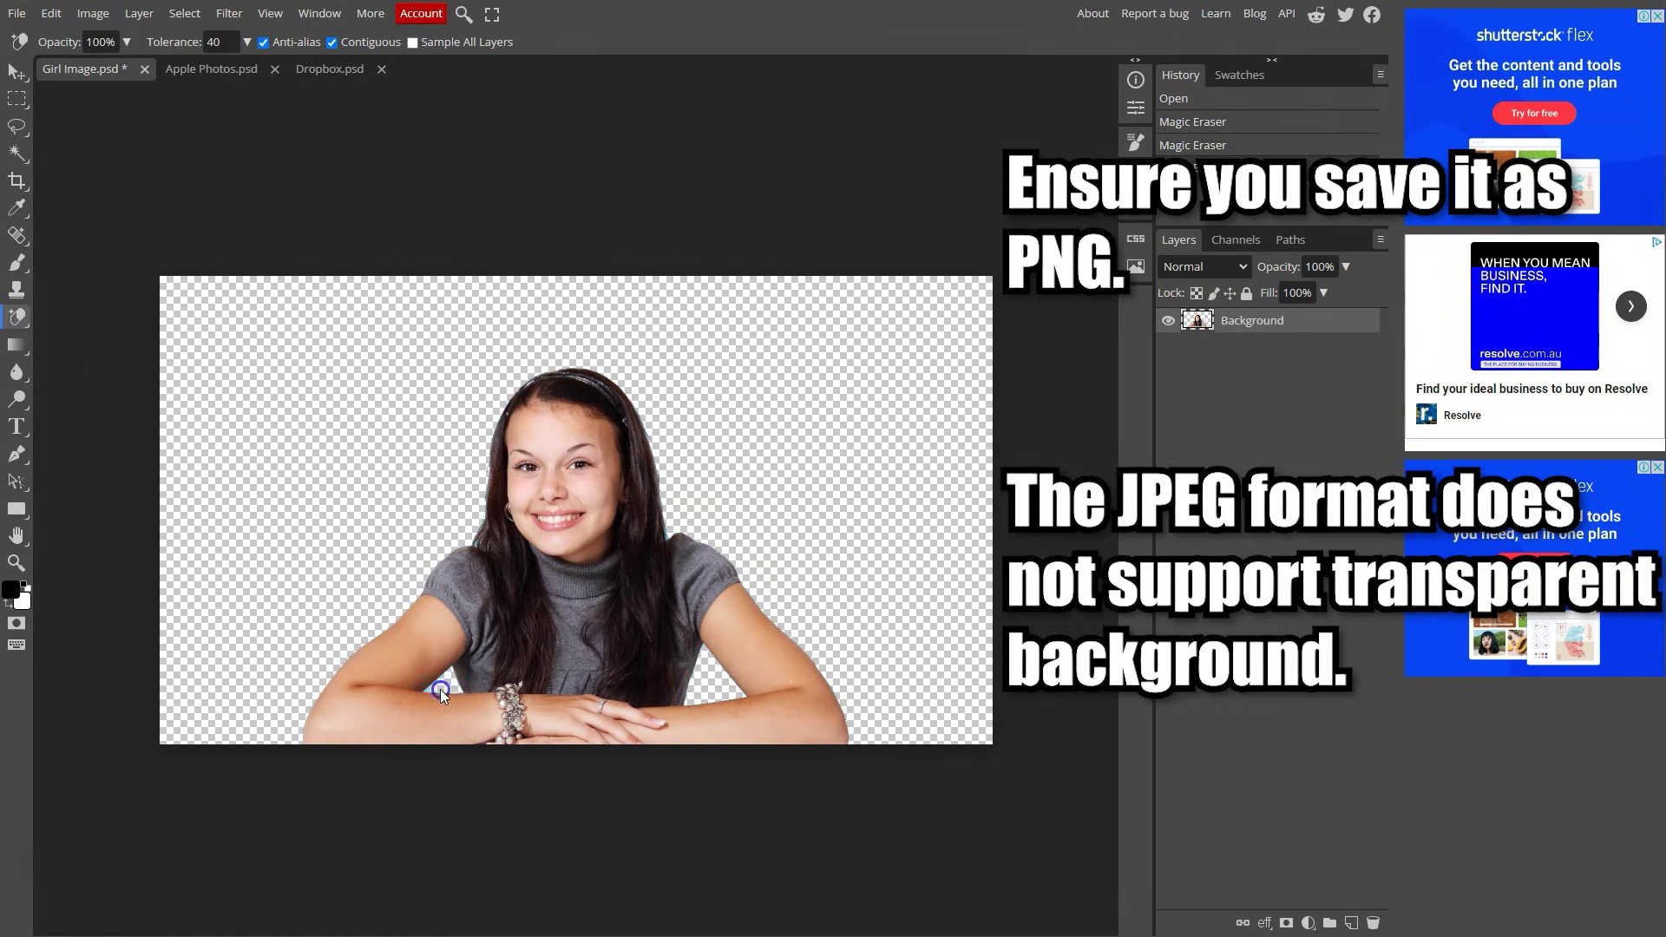
Clean the leftover turquoise fringe along the outer edge of the girl's hair with the Magic Eraser
{"action": "scroll", "coordinate": [472, 467], "scroll_direction": "up", "scroll_amount": 5}
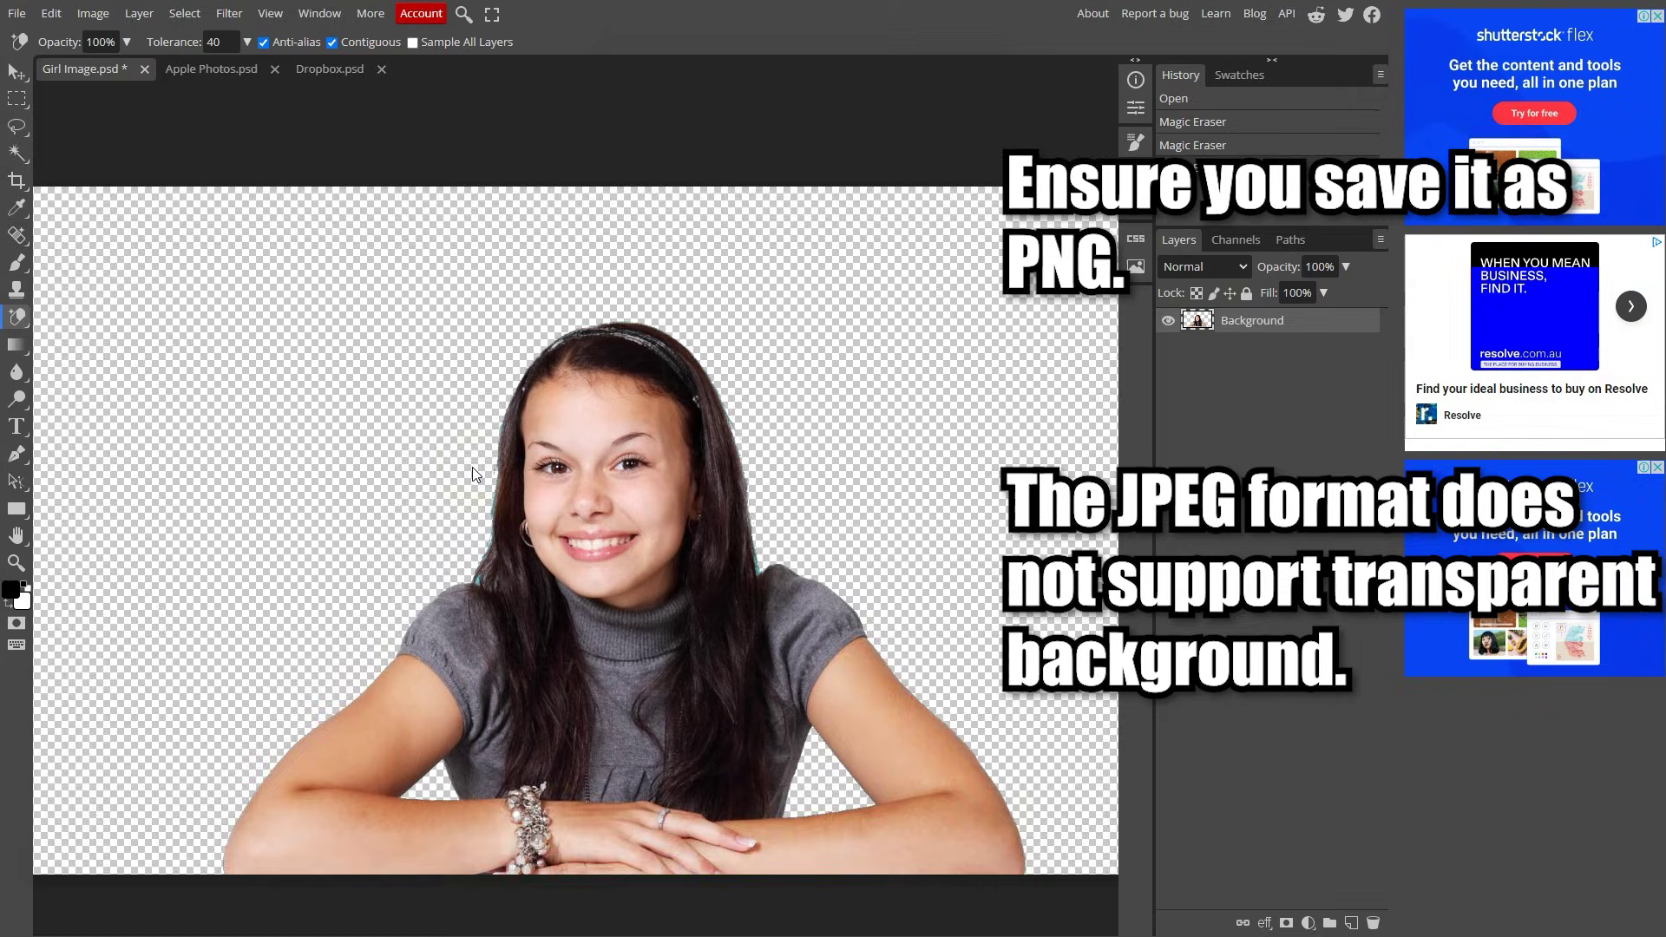
{"action": "scroll", "coordinate": [472, 466], "scroll_direction": "up", "scroll_amount": 3}
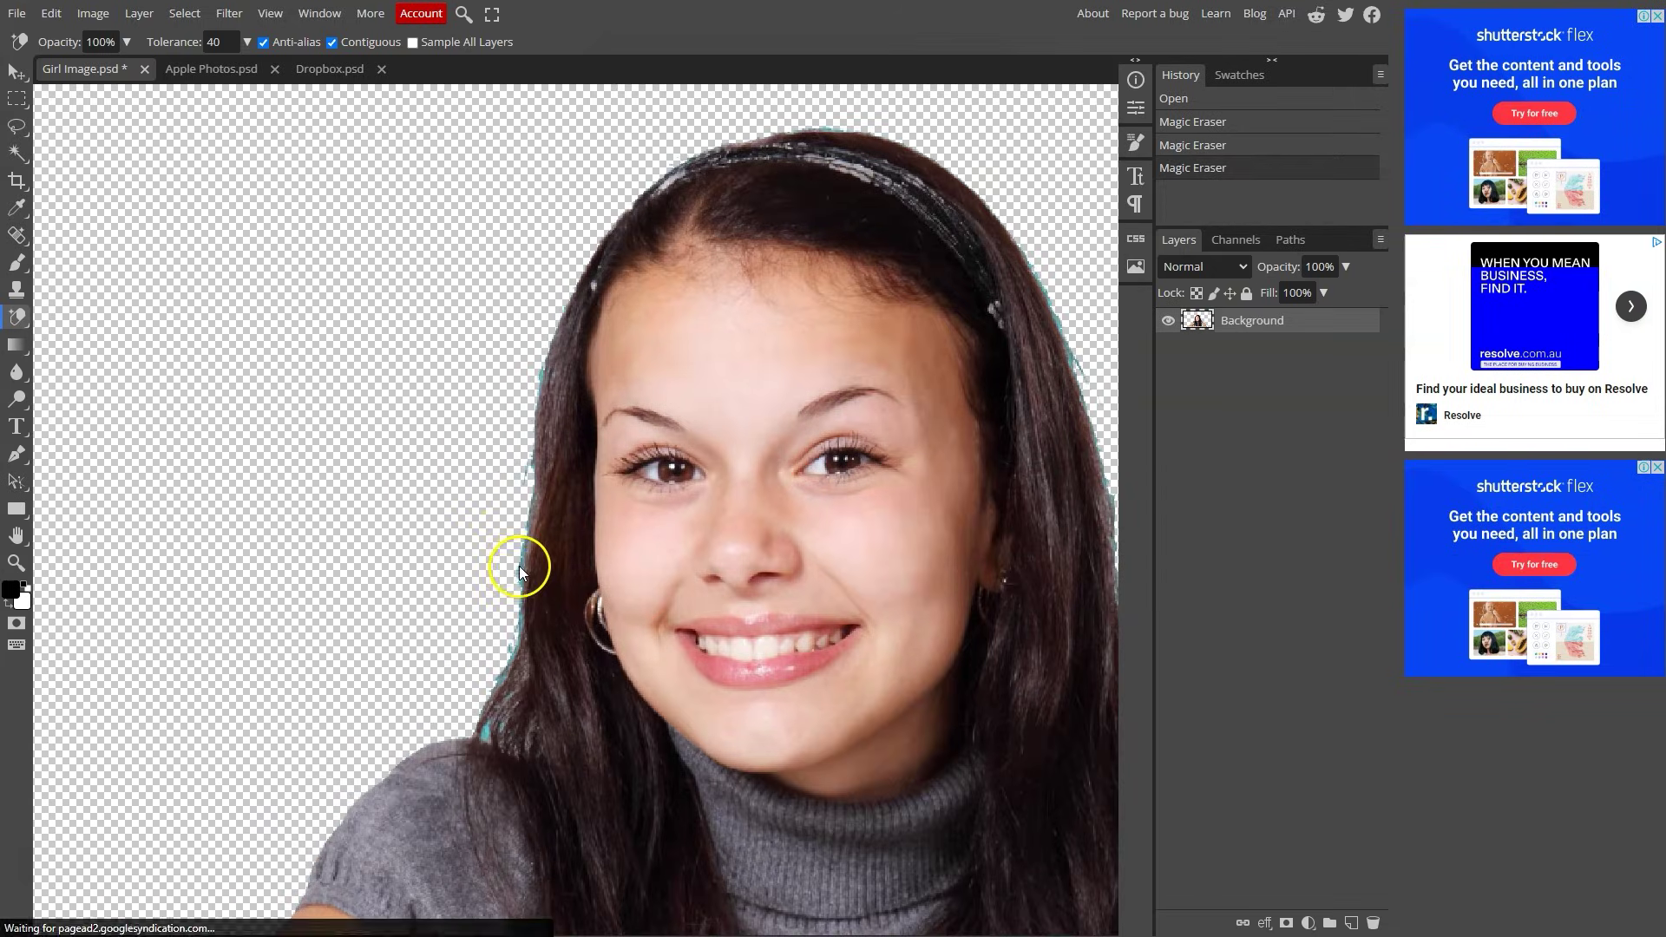
{"action": "left_click", "coordinate": [519, 566]}
{"action": "left_click", "coordinate": [502, 672]}
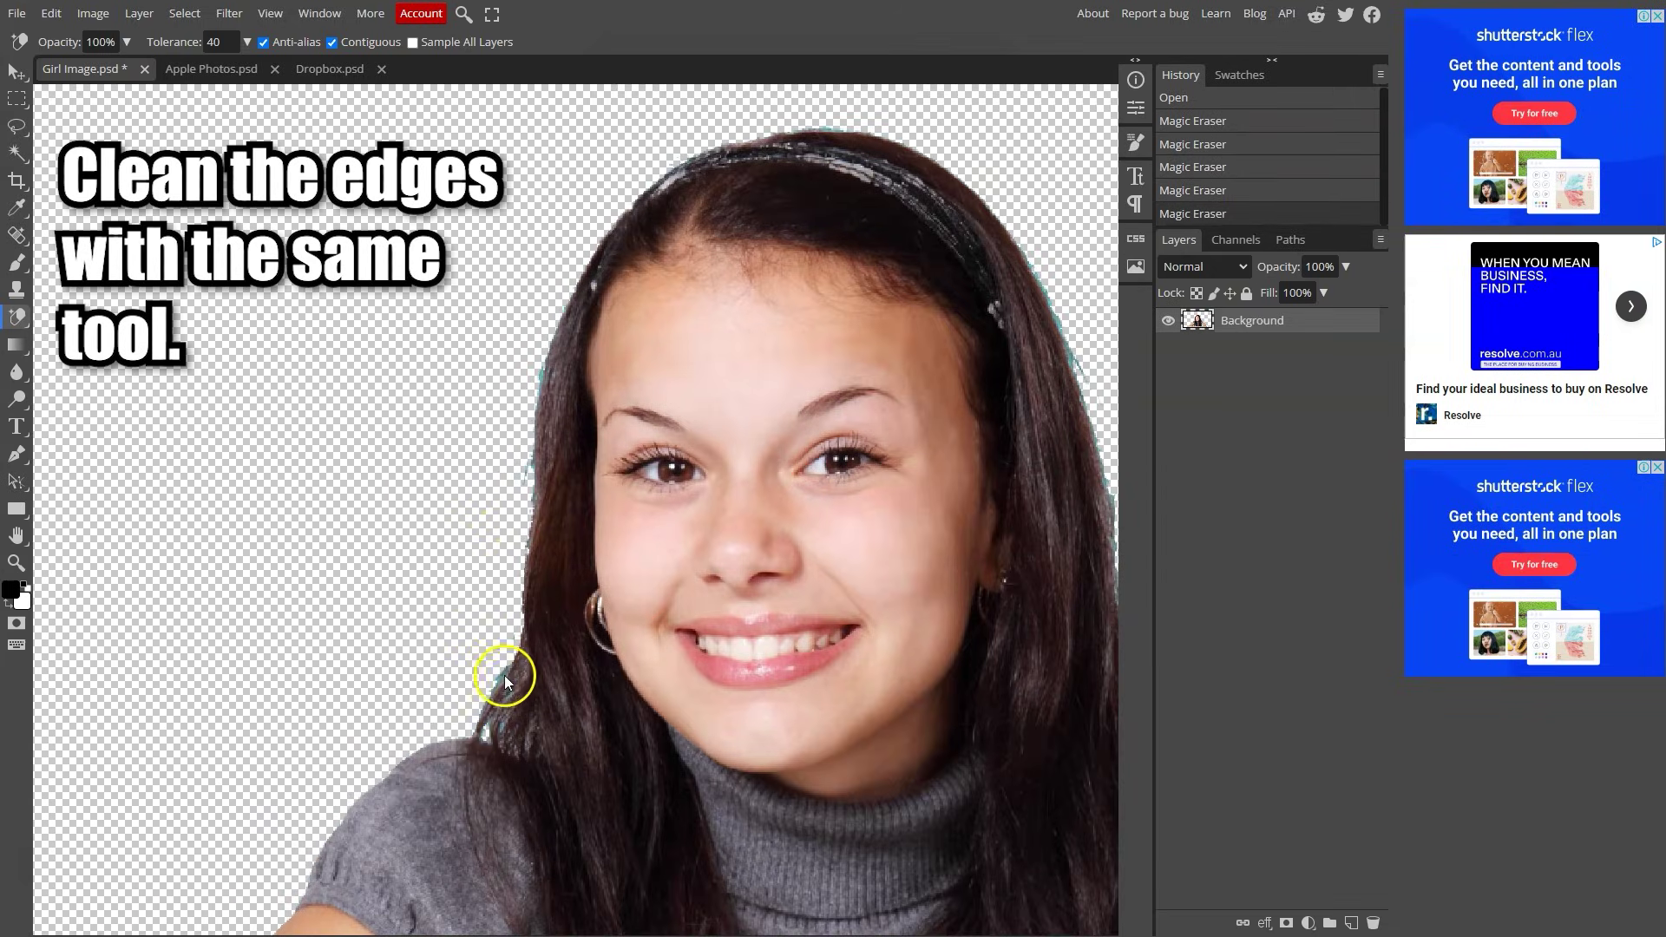
{"action": "left_click", "coordinate": [526, 474]}
{"action": "left_click", "coordinate": [528, 470]}
{"action": "left_click", "coordinate": [487, 724]}
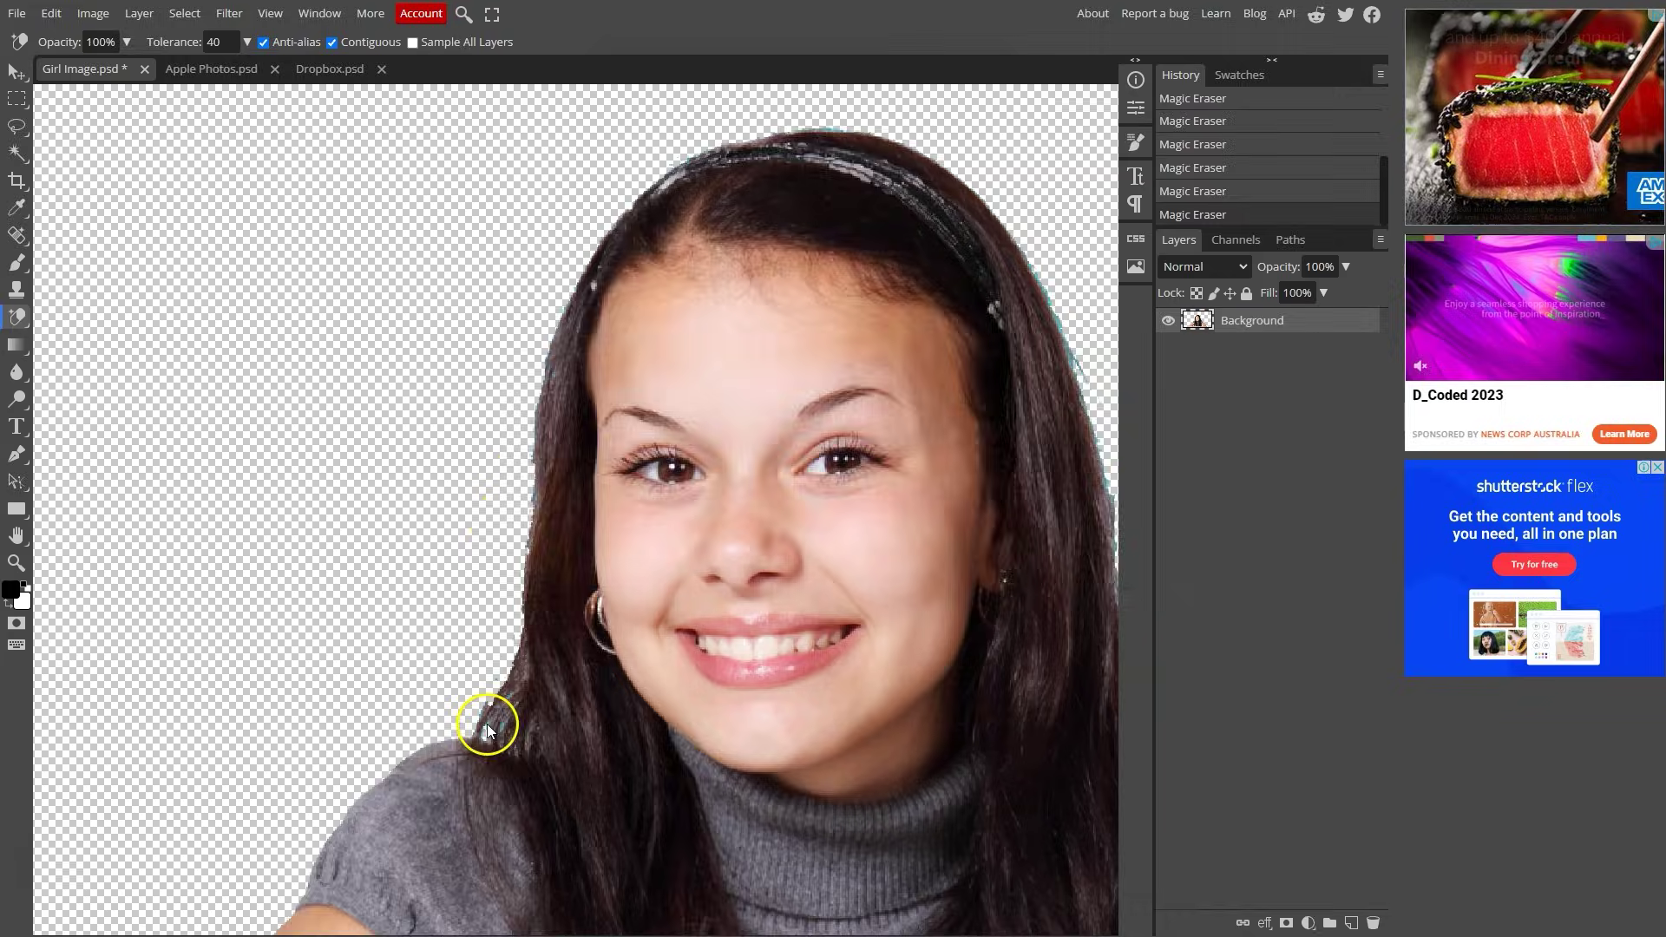
{"action": "left_click", "coordinate": [484, 709]}
{"action": "scroll", "coordinate": [538, 651], "scroll_direction": "up", "scroll_amount": 1}
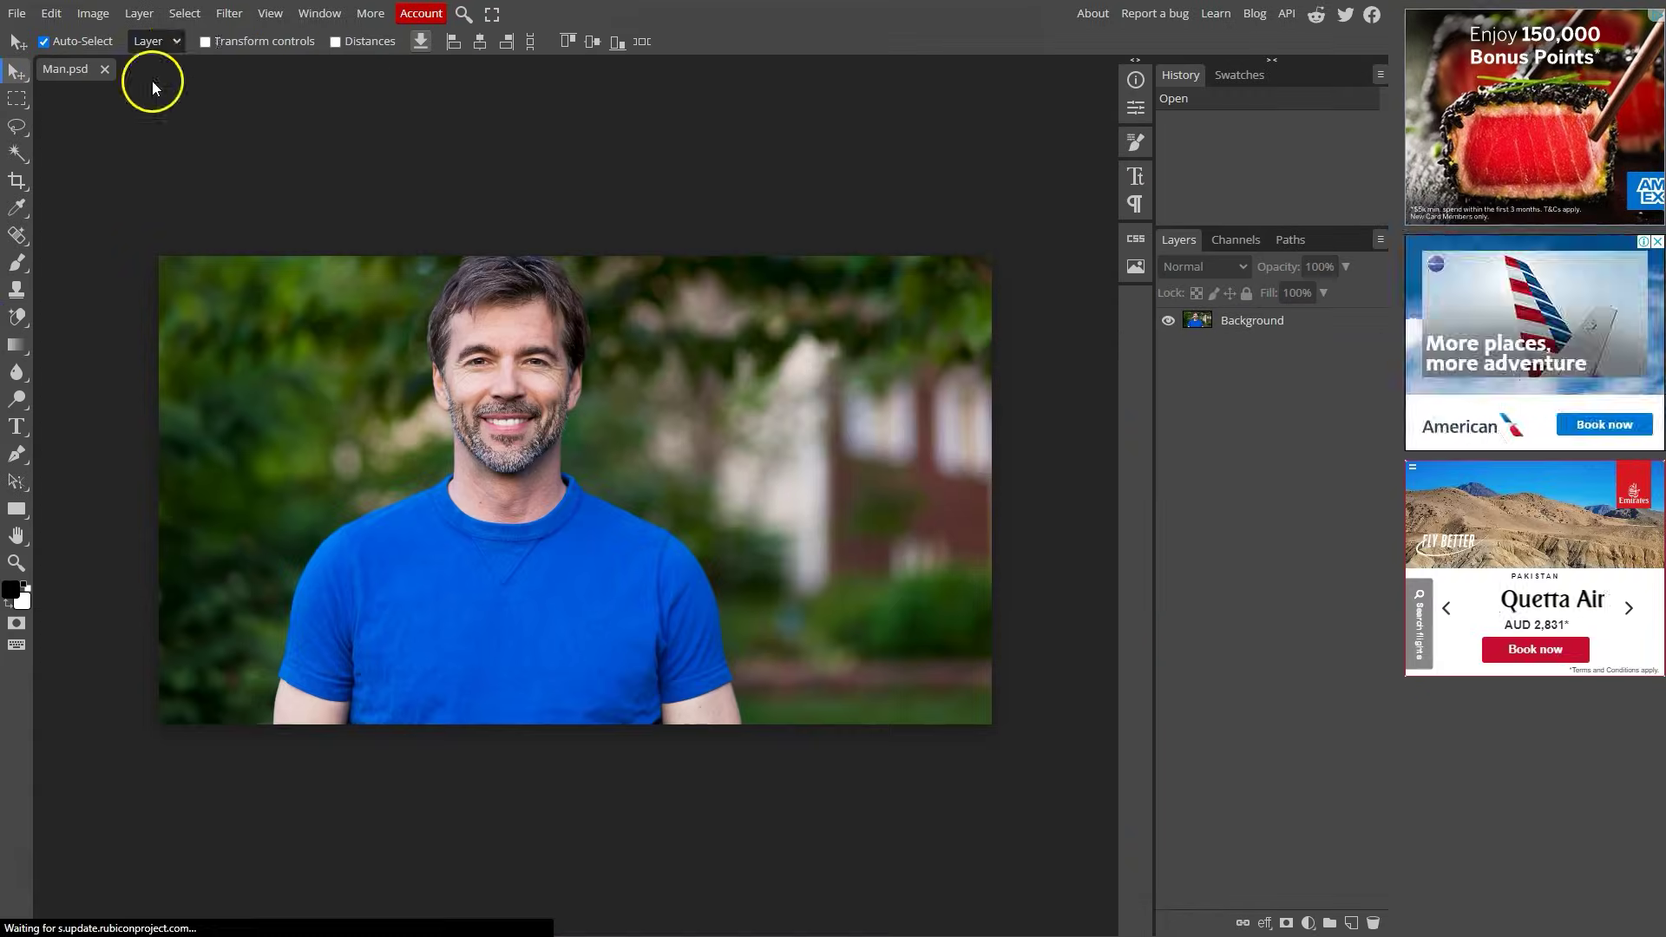
Select the Background layer in Man.psd and open Magic Cut for it
{"action": "left_click", "coordinate": [184, 13]}
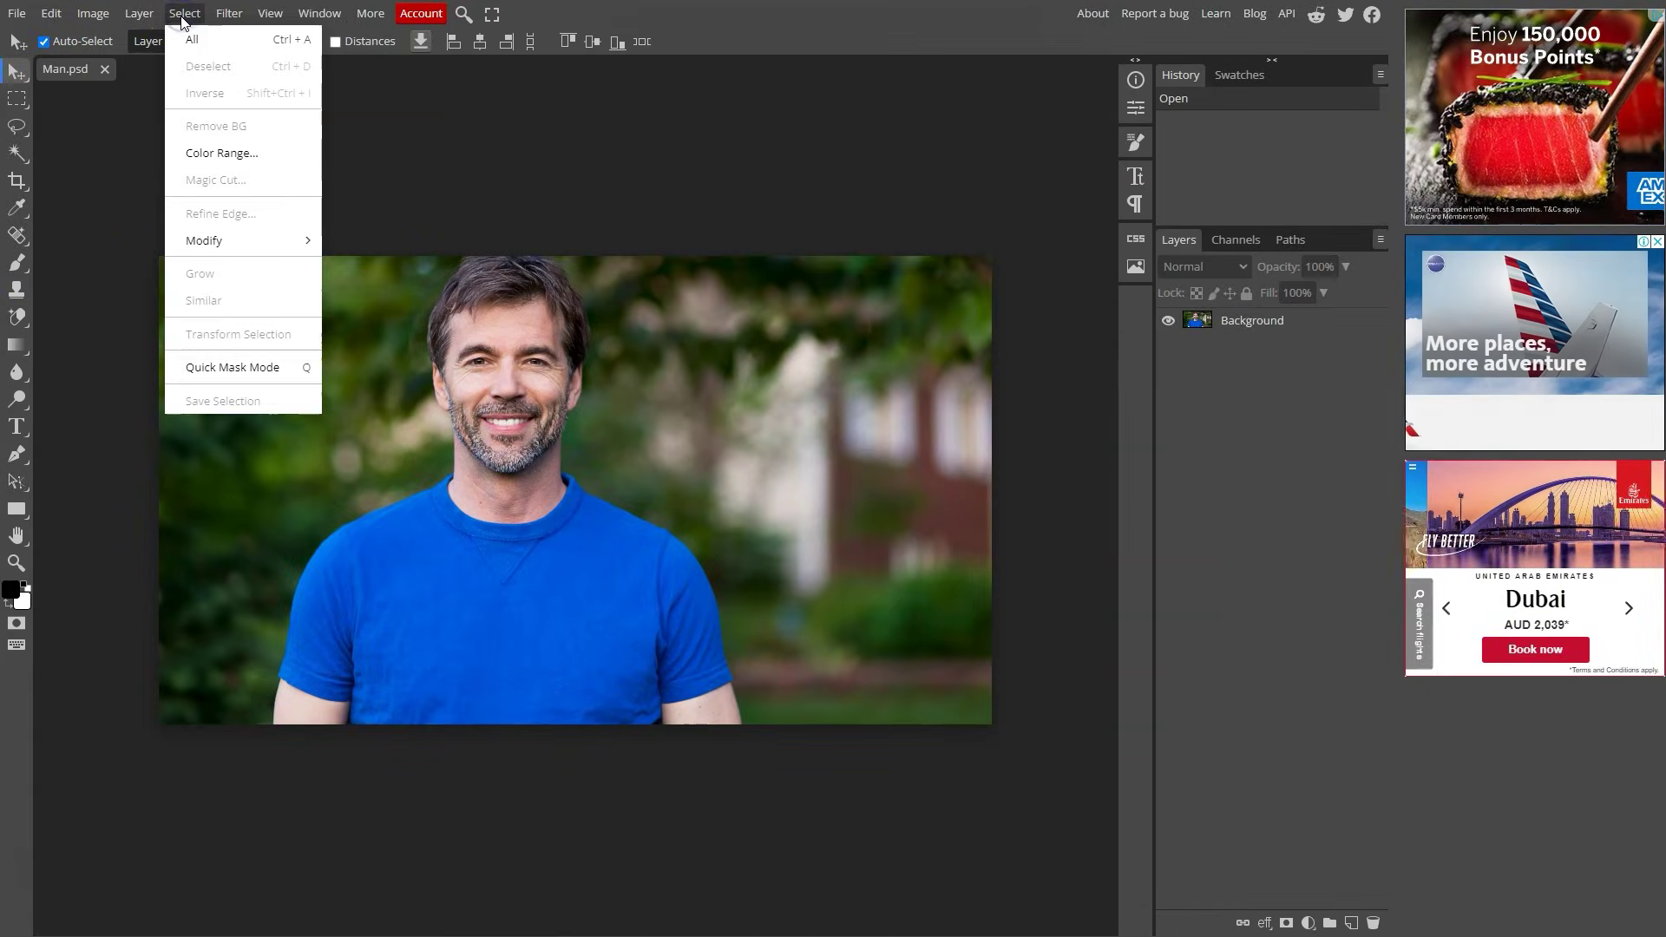
{"action": "left_click", "coordinate": [541, 384]}
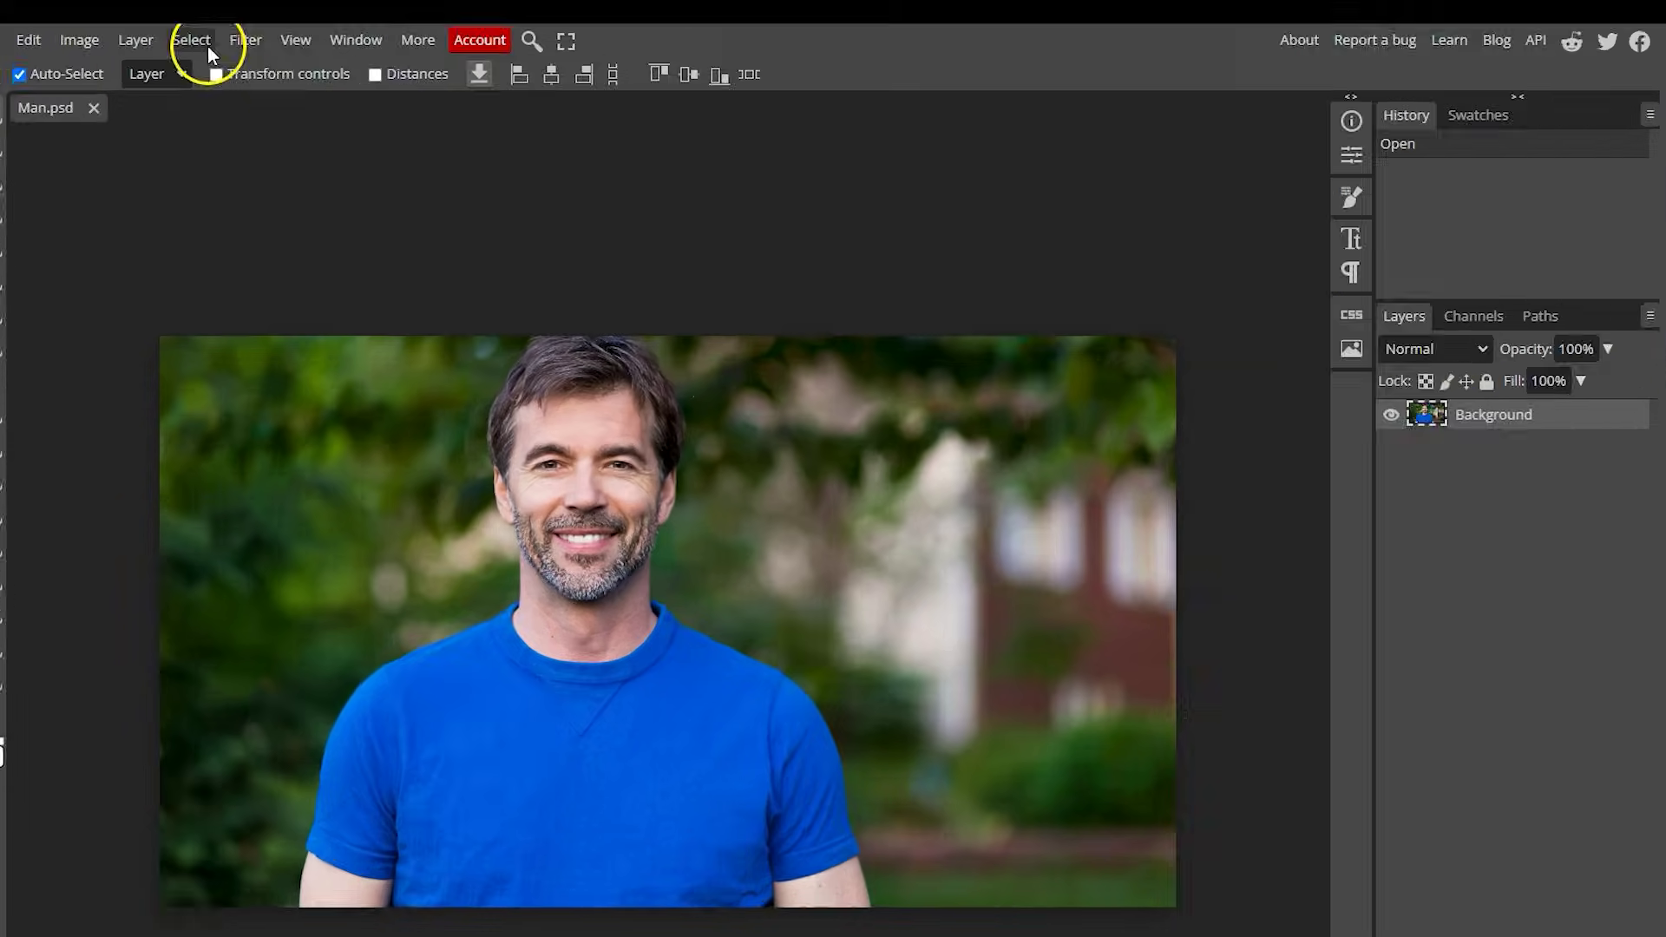
{"action": "left_click", "coordinate": [191, 15]}
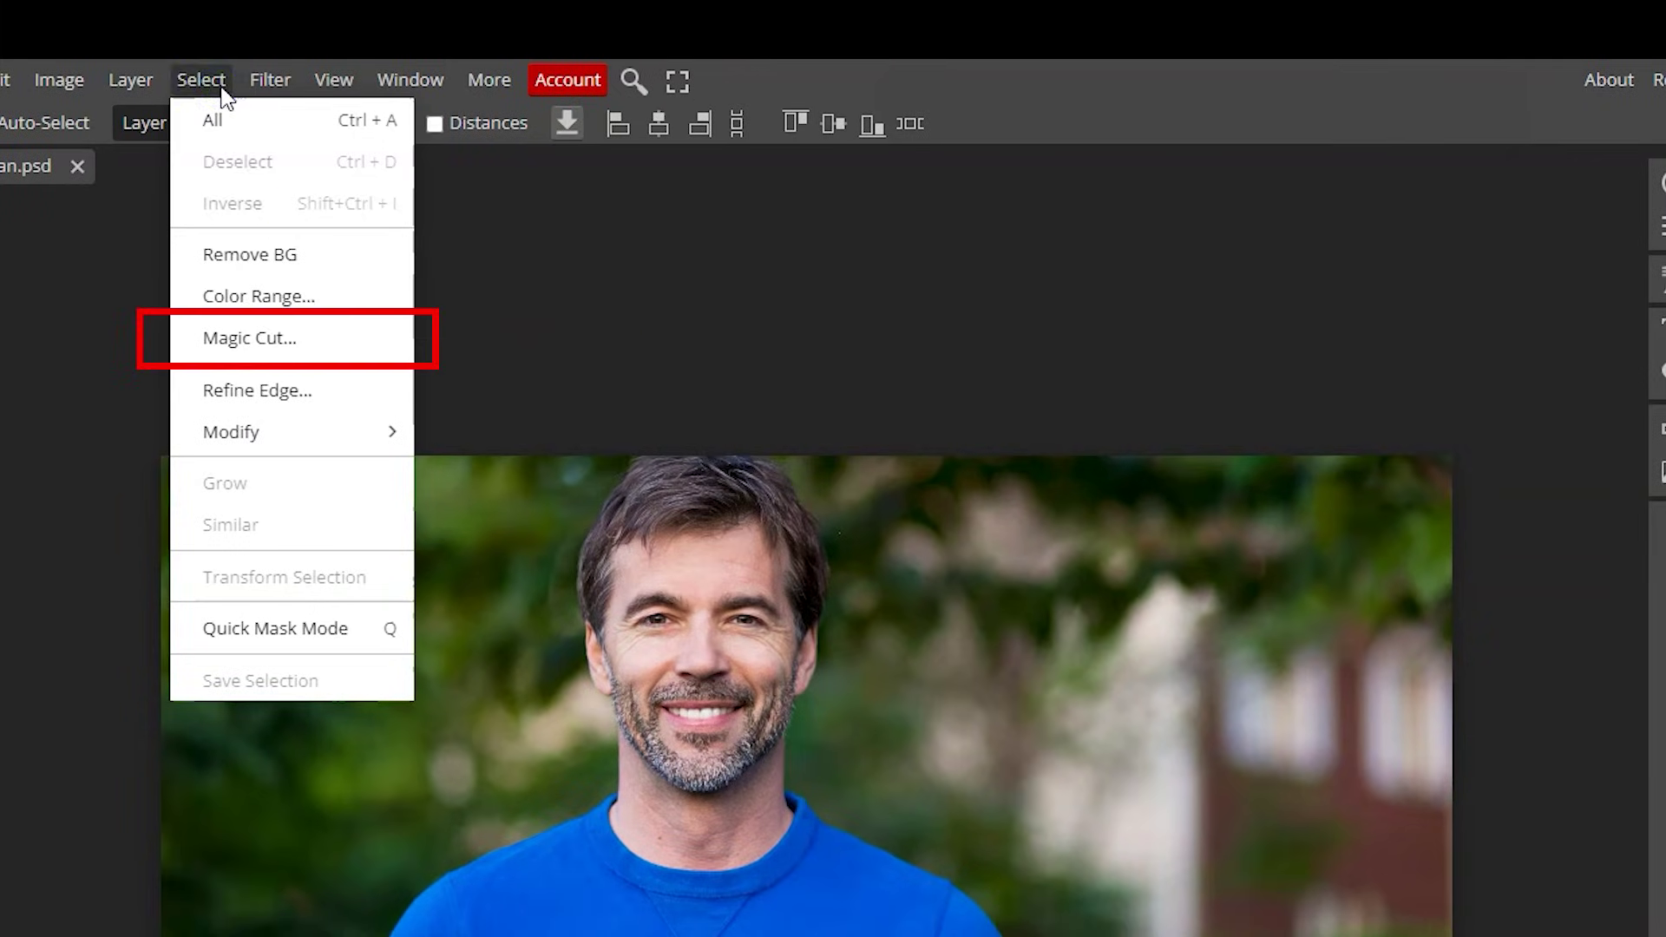
{"action": "left_click", "coordinate": [252, 338]}
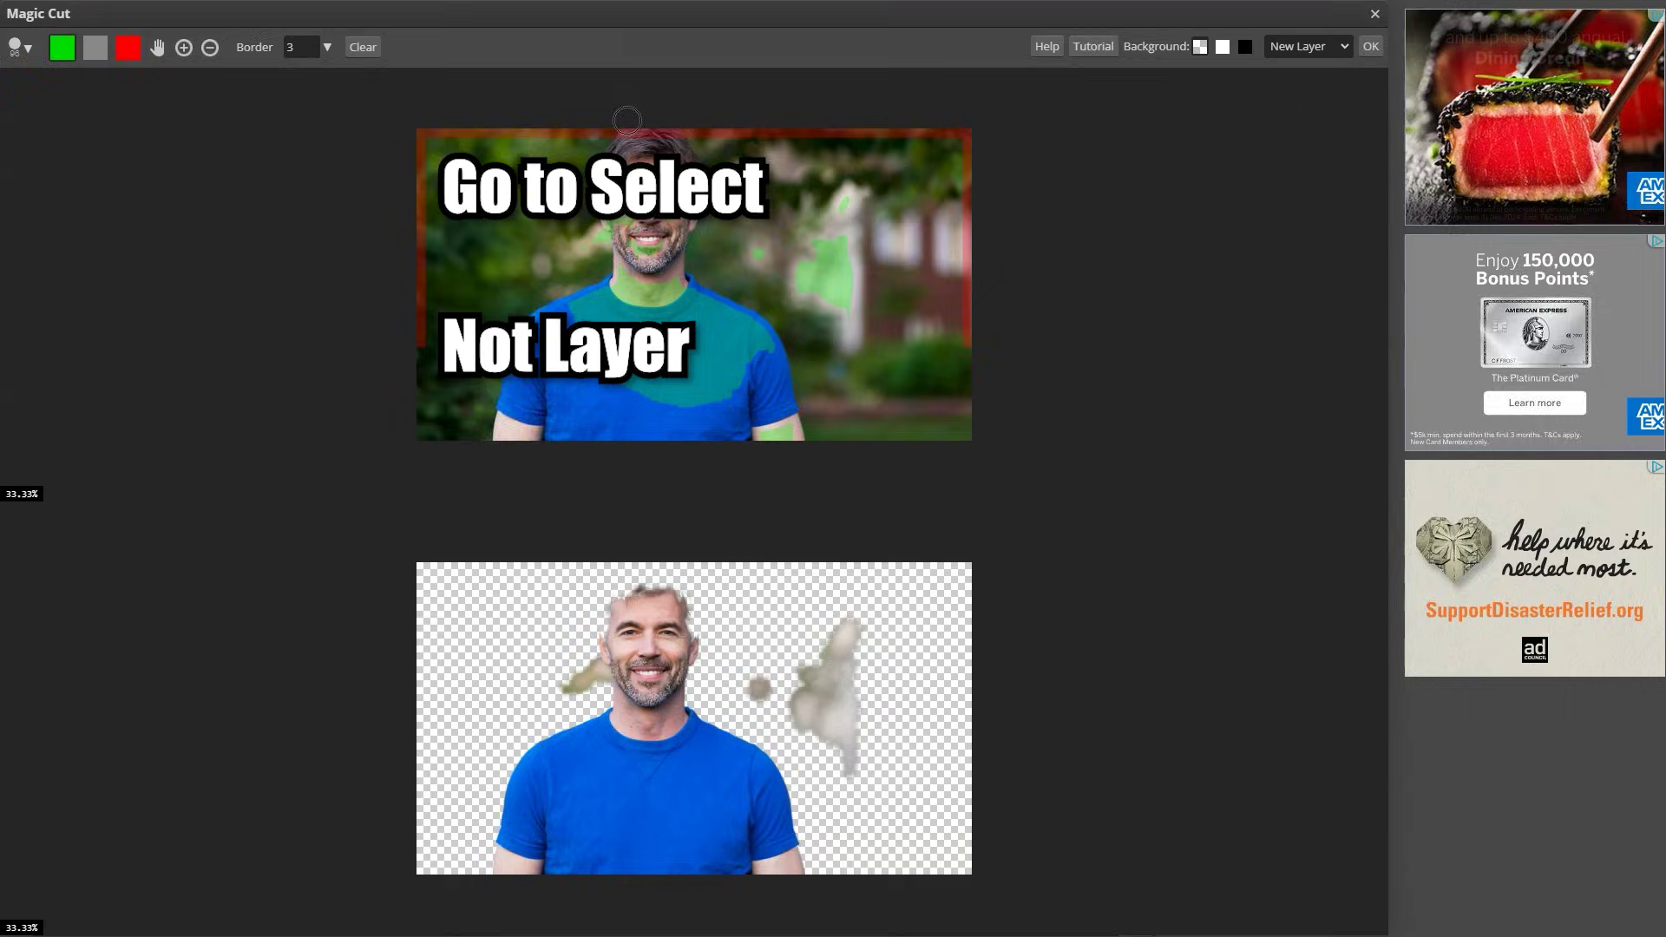
Paint the strip of foliage along the photo's left edge as background with the red brush
{"action": "left_click", "coordinate": [86, 54]}
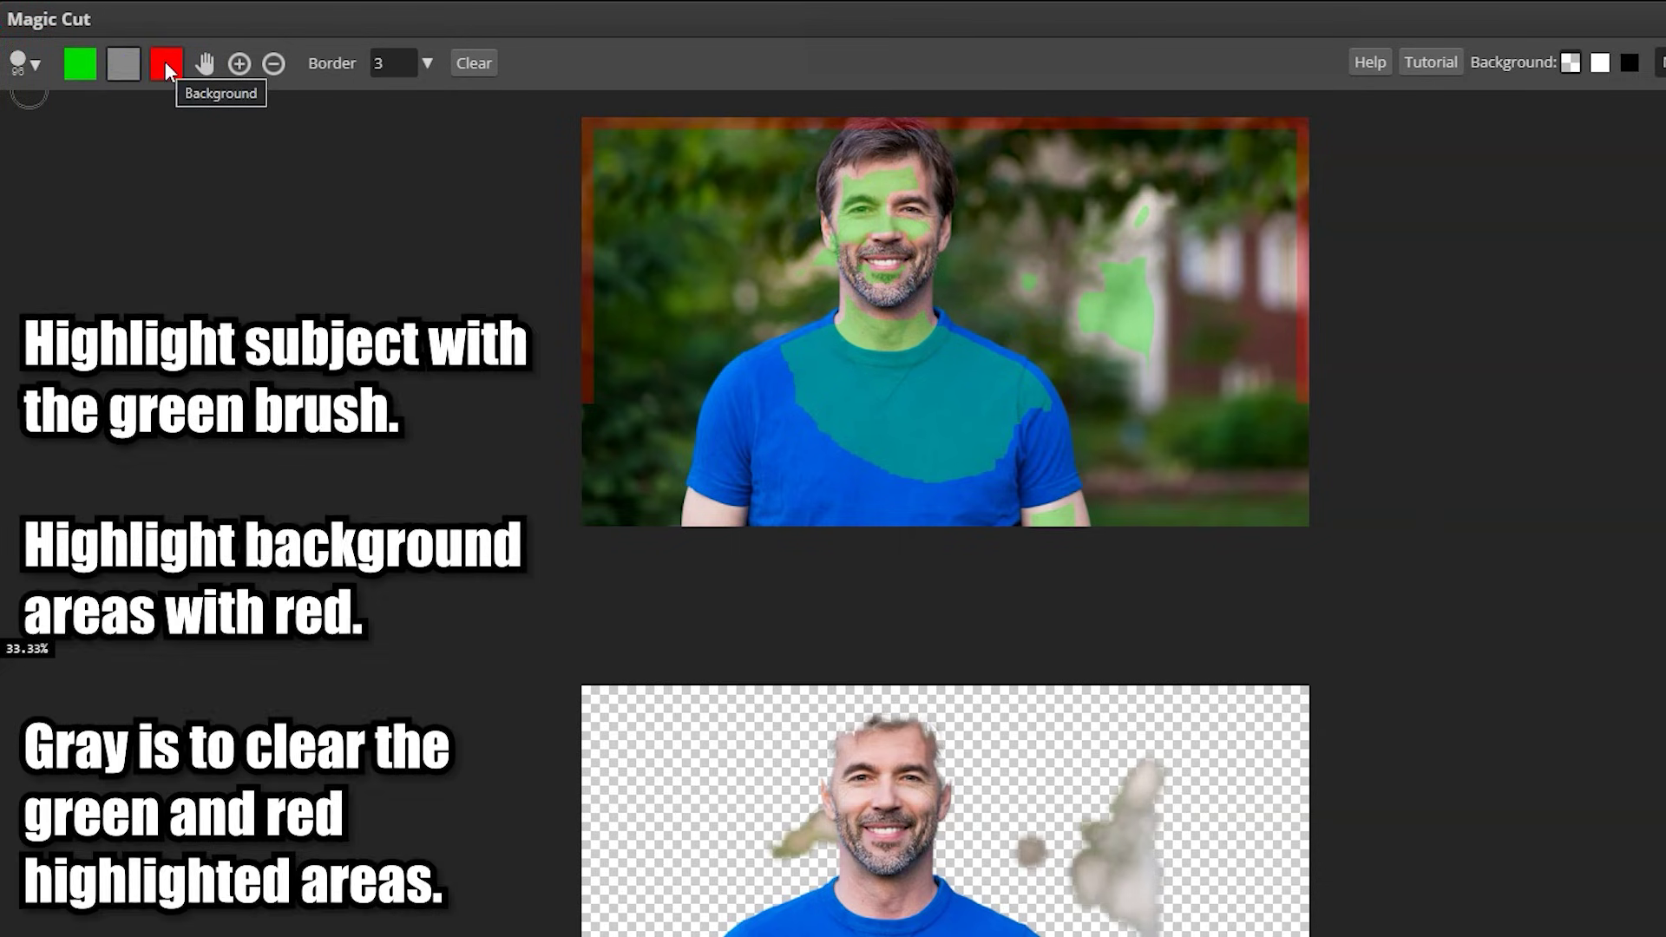
{"action": "left_click", "coordinate": [164, 61]}
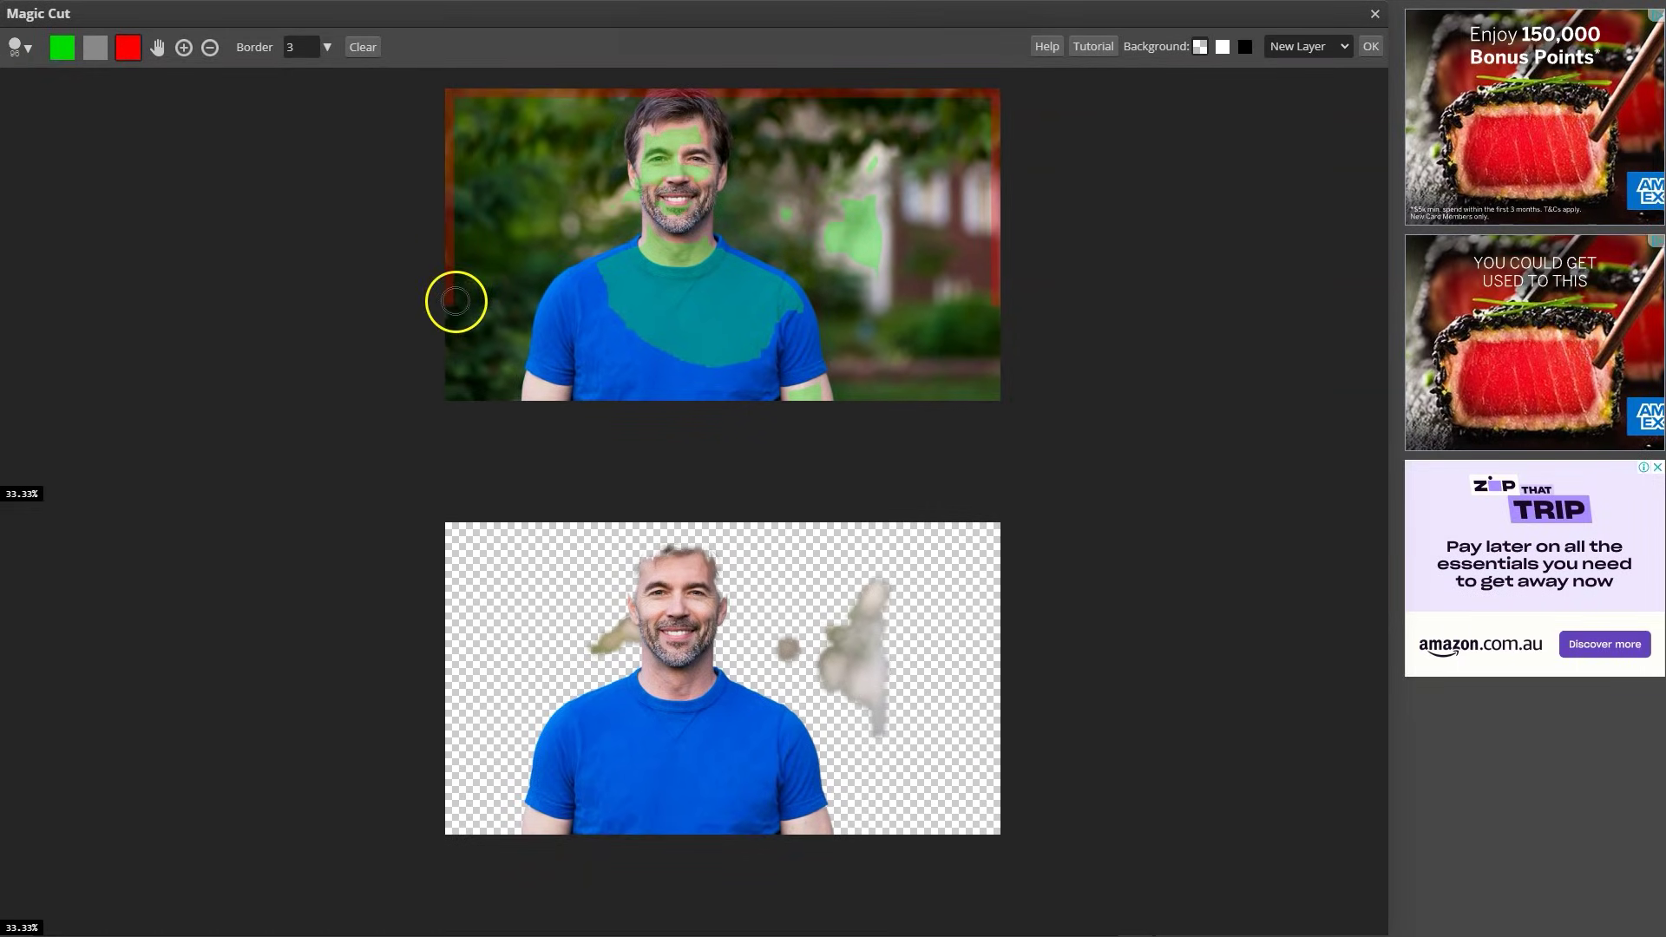
{"action": "left_click_drag", "start_coordinate": [452, 391], "coordinate": [509, 152]}
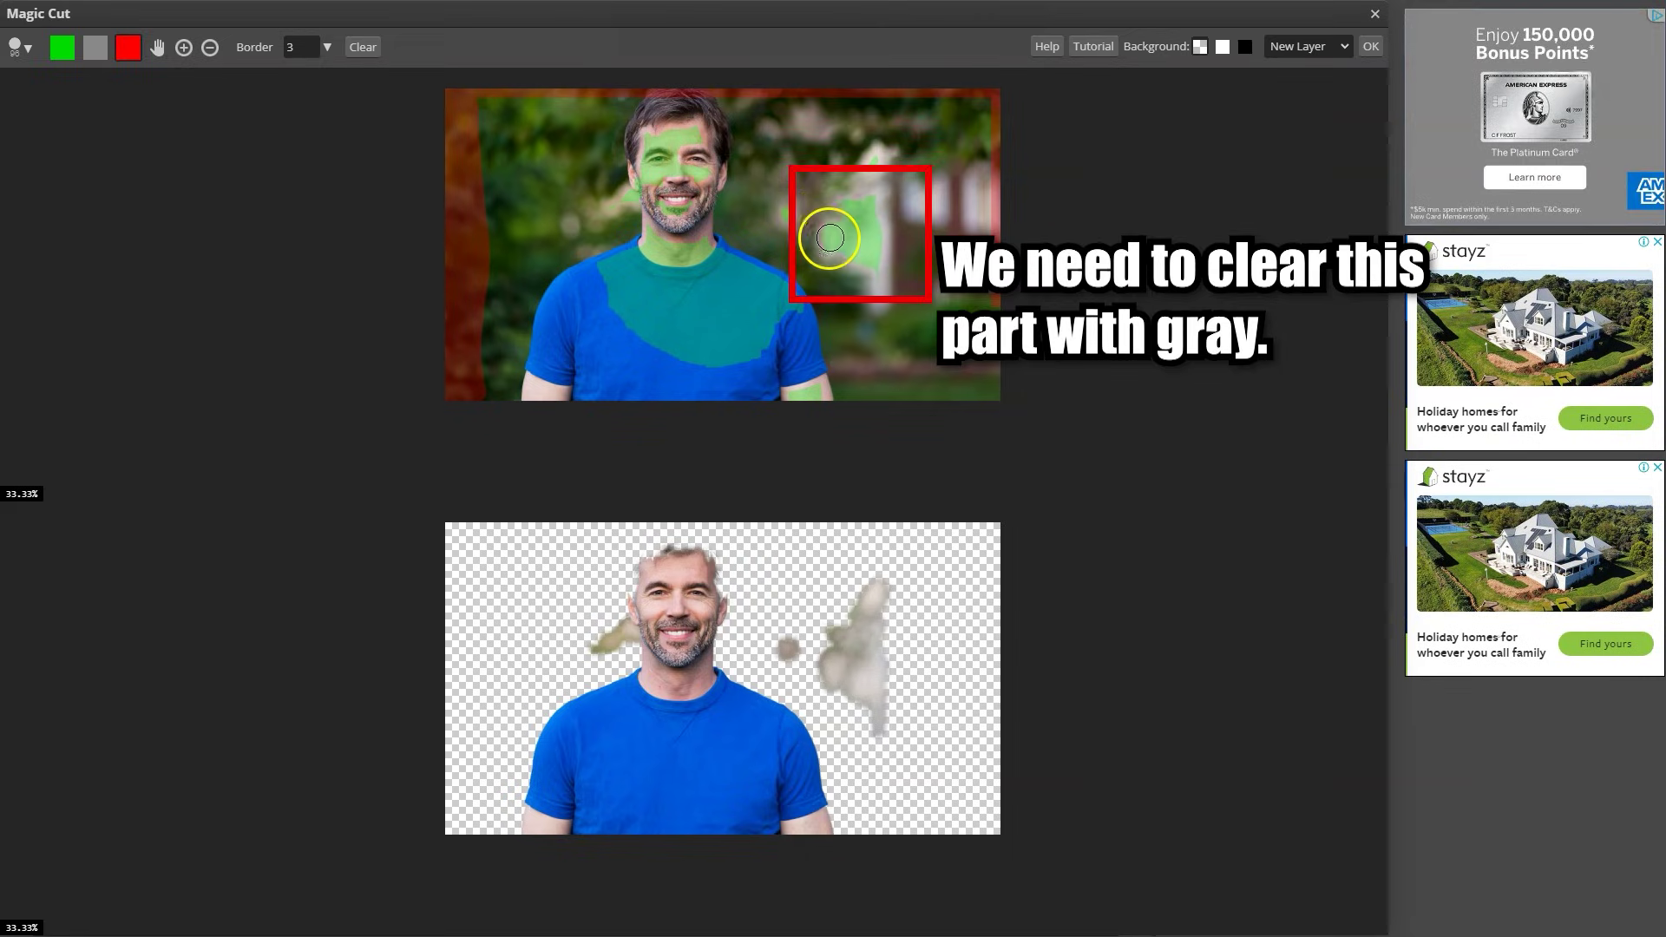
Clear the green marks from the pale background beside the man and the red marks over his hair with the gray brush
{"action": "left_click", "coordinate": [88, 52]}
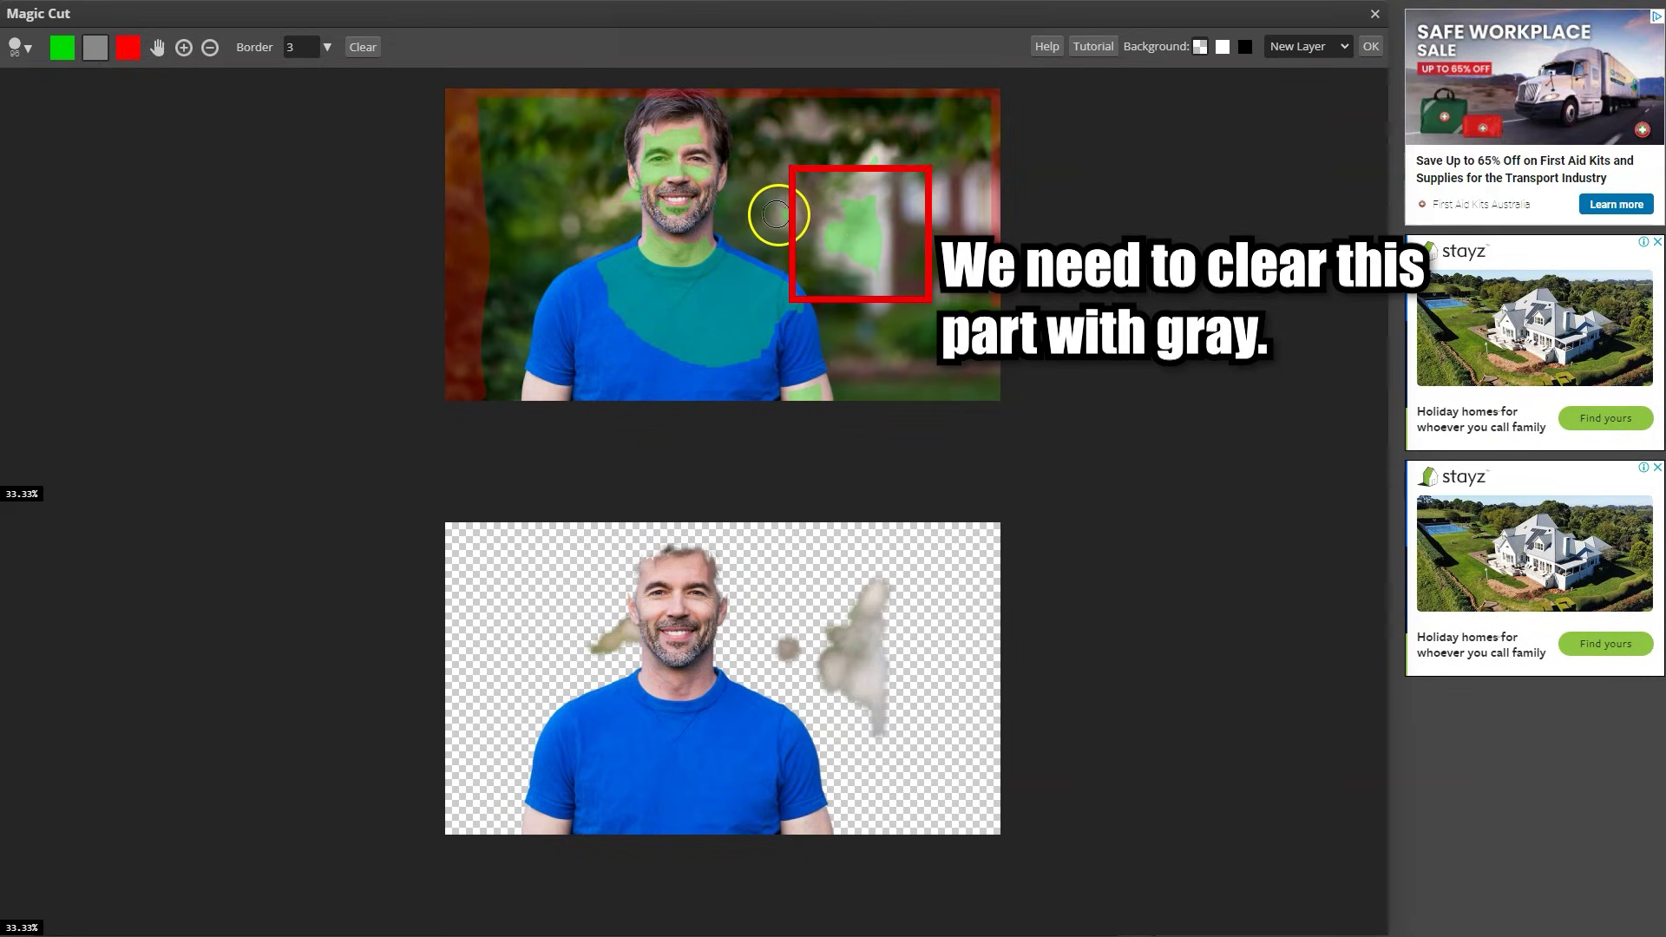
{"action": "mouse_move", "coordinate": [785, 214]}
{"action": "left_mouse_down"}
{"action": "mouse_move", "coordinate": [843, 253]}
{"action": "mouse_move", "coordinate": [843, 228]}
{"action": "mouse_move", "coordinate": [865, 248]}
{"action": "mouse_move", "coordinate": [842, 227]}
{"action": "mouse_move", "coordinate": [873, 234]}
{"action": "mouse_move", "coordinate": [880, 217]}
{"action": "mouse_move", "coordinate": [869, 167]}
{"action": "mouse_move", "coordinate": [866, 387]}
{"action": "left_mouse_up"}
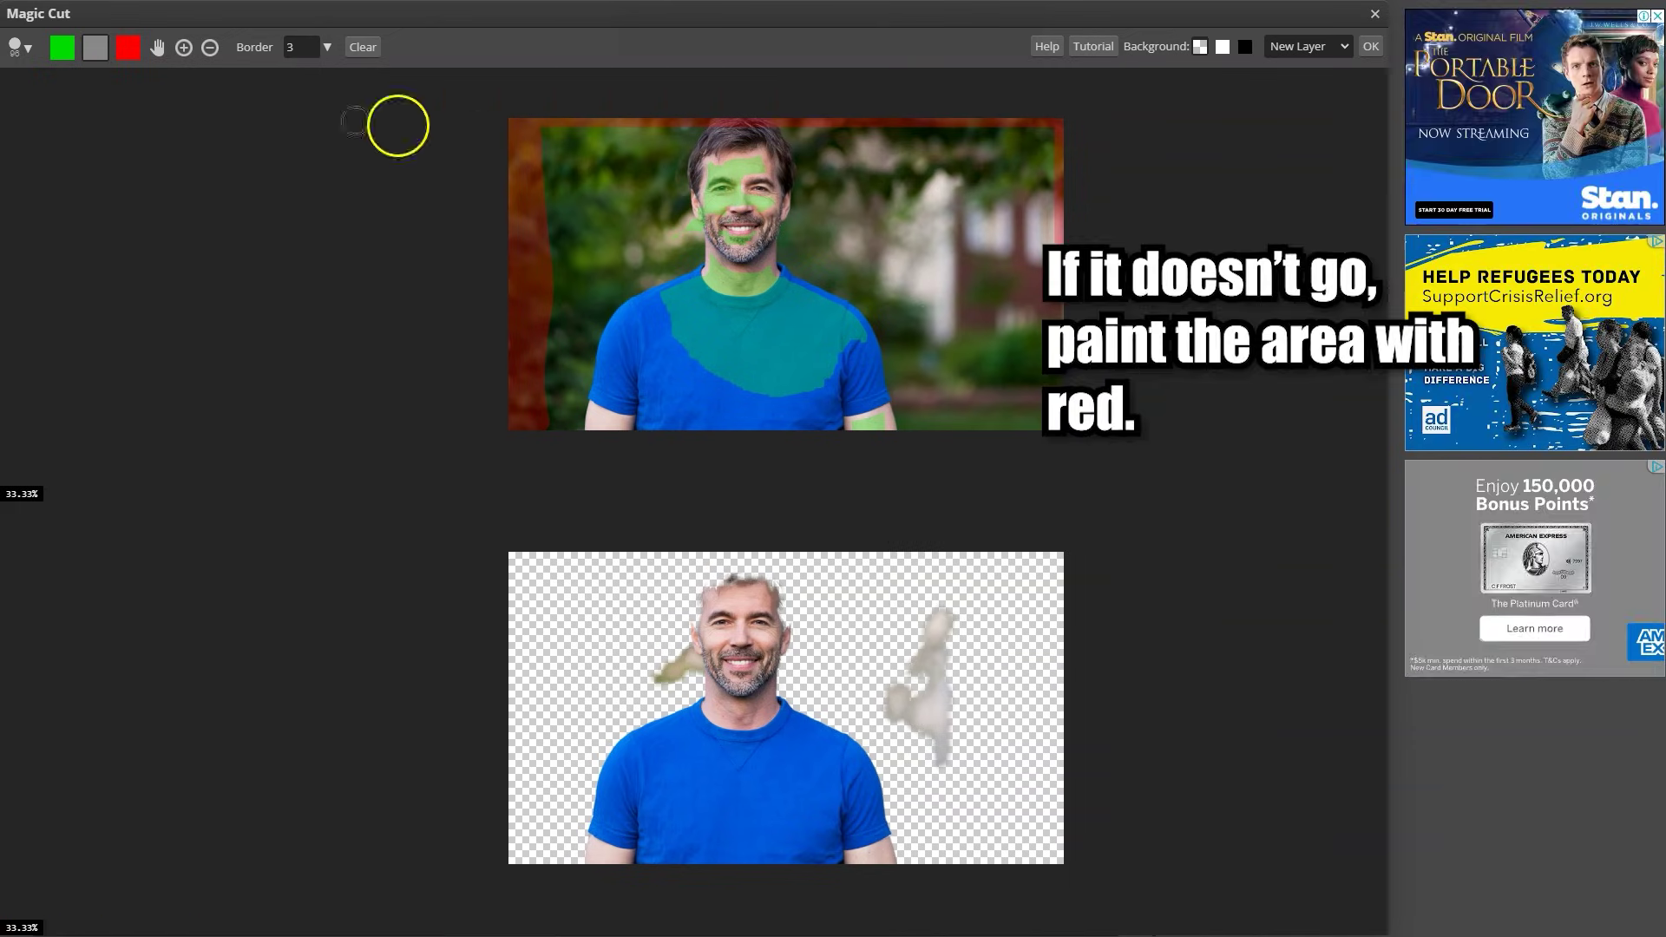
{"action": "left_click", "coordinate": [86, 49]}
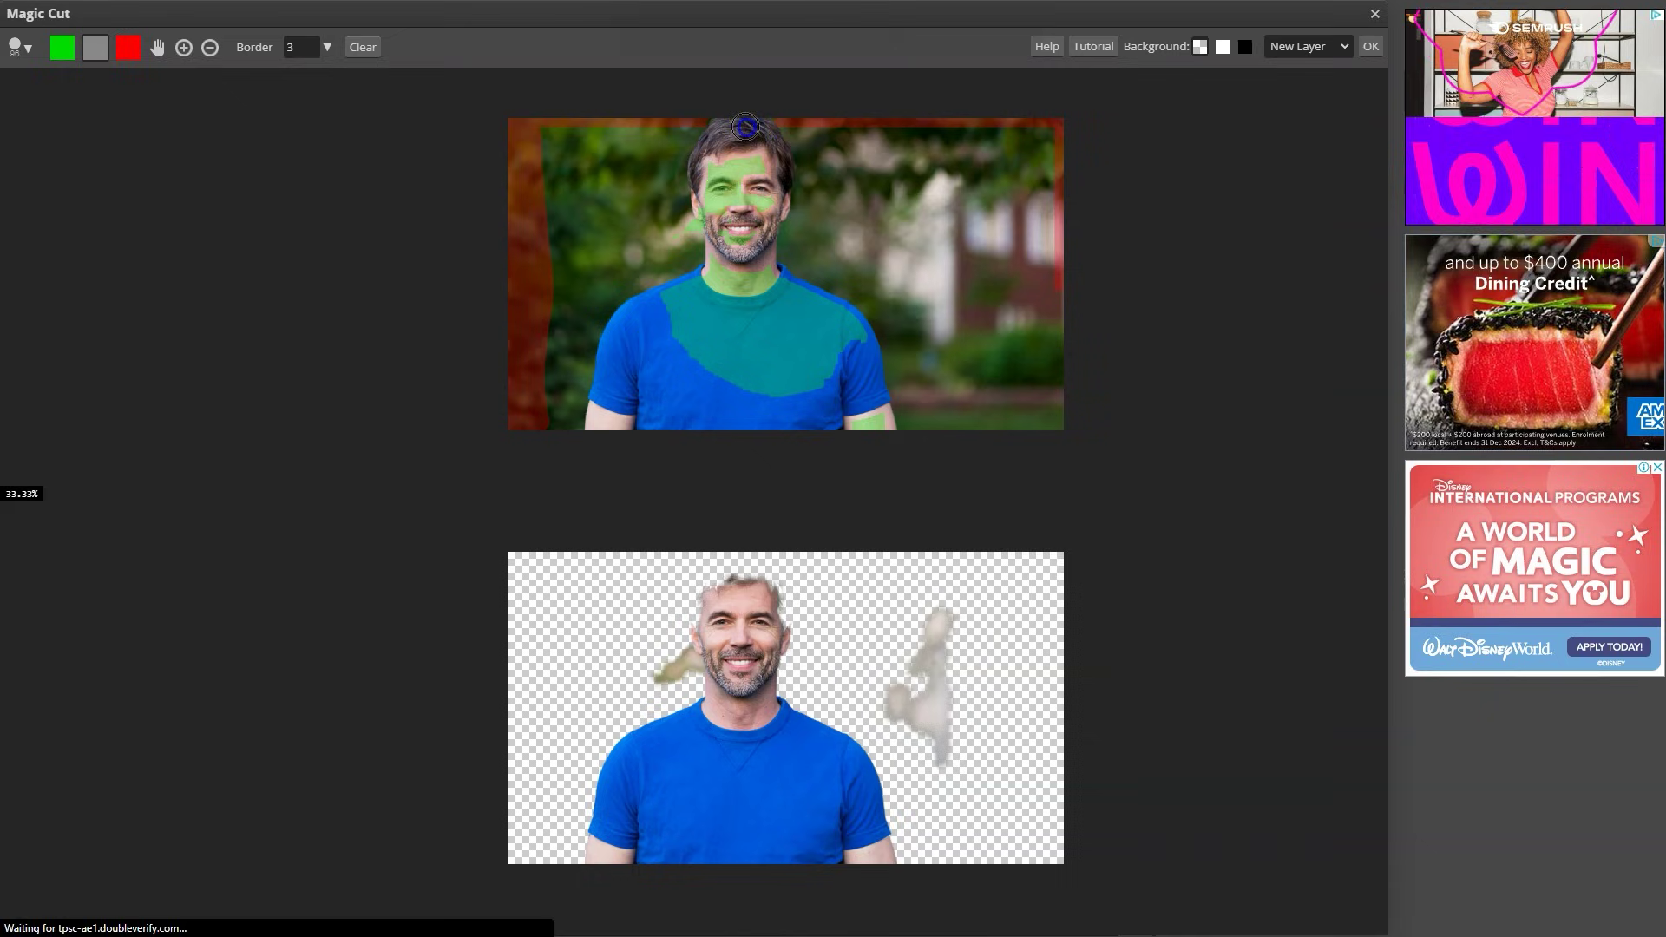
{"action": "left_click", "coordinate": [723, 217]}
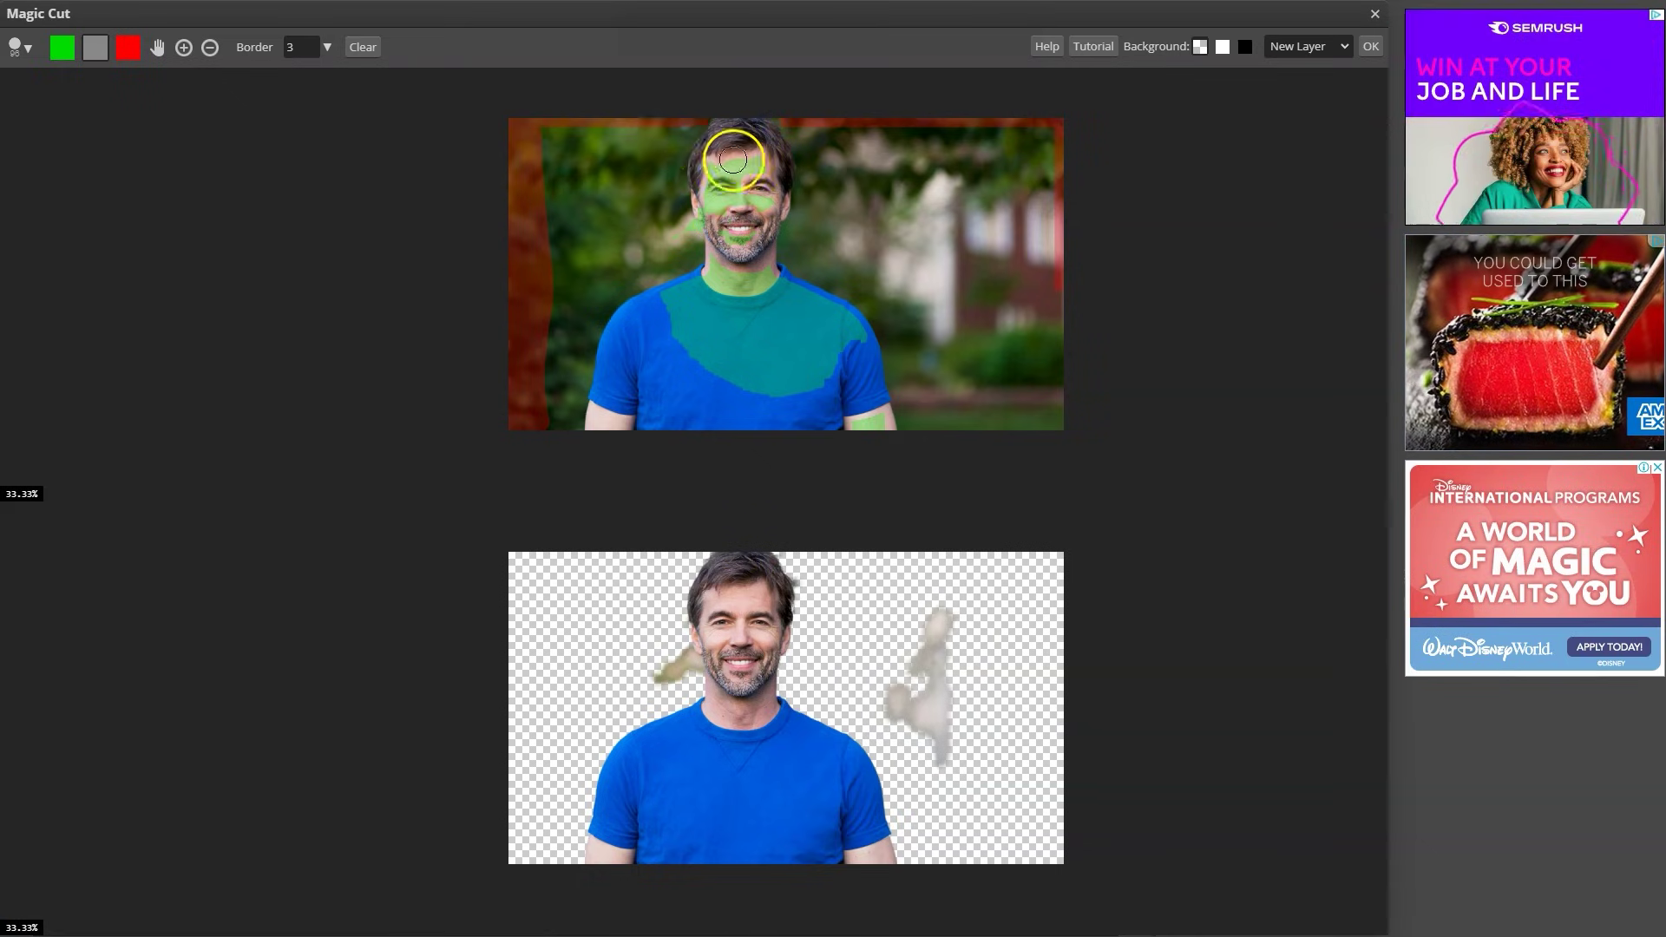
Undo the red stroke that runs into the green marking at the man's shoulder
{"action": "scroll", "coordinate": [728, 159], "scroll_direction": "up", "scroll_amount": 1}
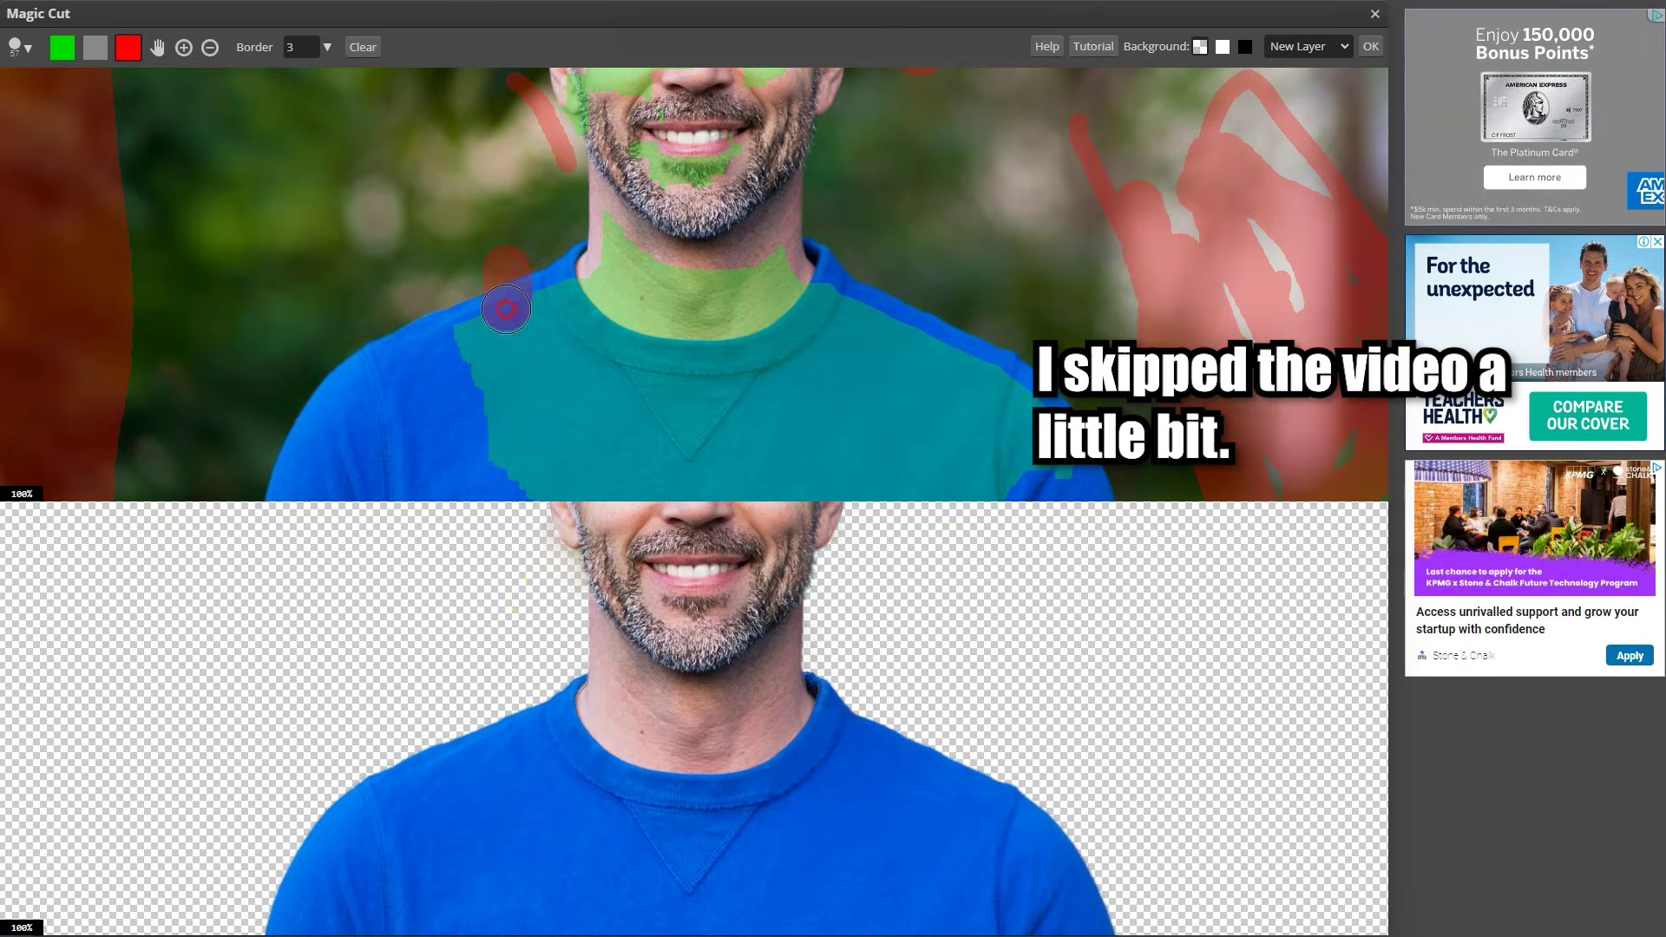
{"action": "key", "text": "ctrl+z"}
{"action": "scroll", "coordinate": [614, 301], "scroll_direction": "down", "scroll_amount": 1}
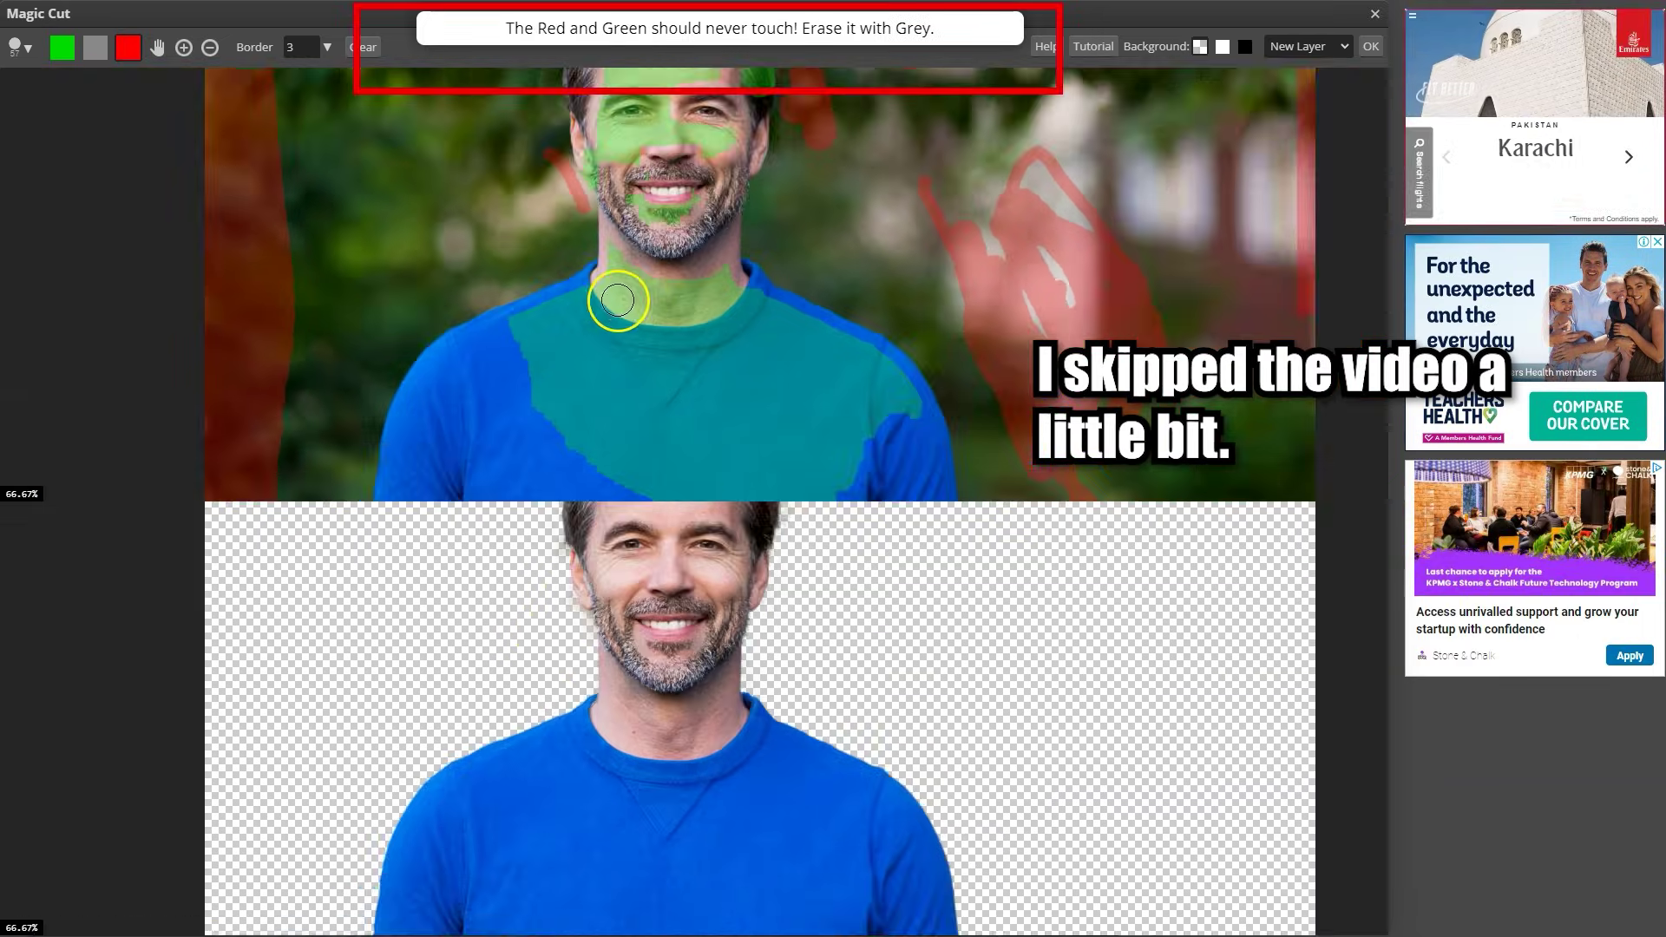
{"action": "scroll", "coordinate": [617, 300], "scroll_direction": "down", "scroll_amount": 1}
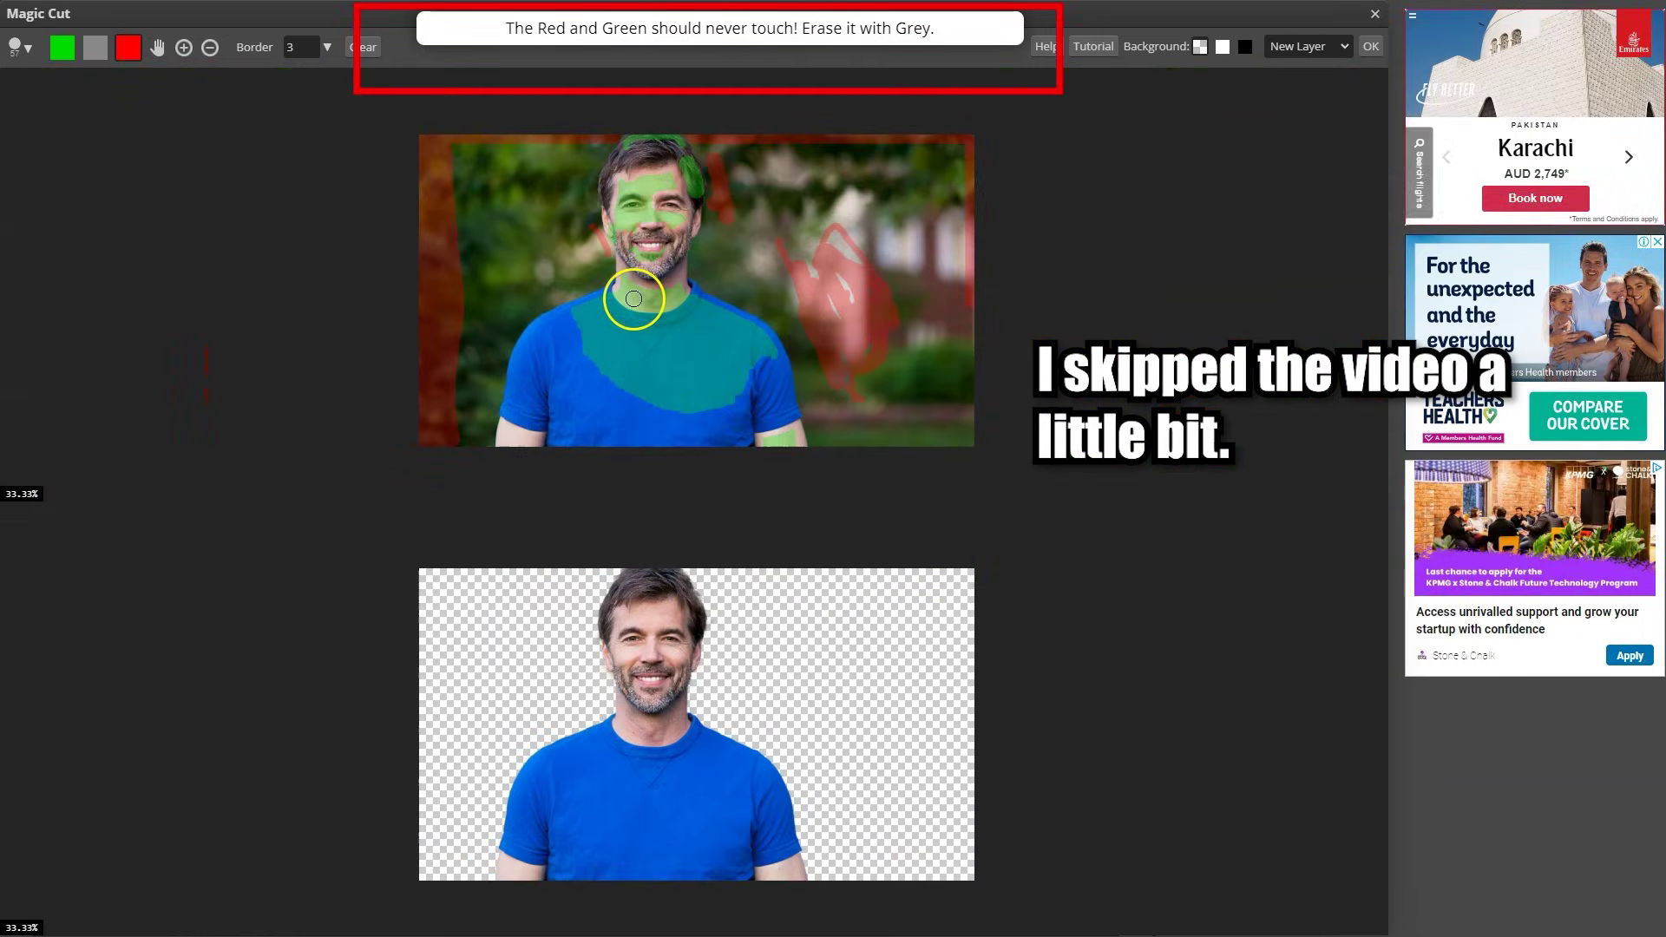
Apply the Magic Cut result as a new layer
{"action": "left_click", "coordinate": [66, 49]}
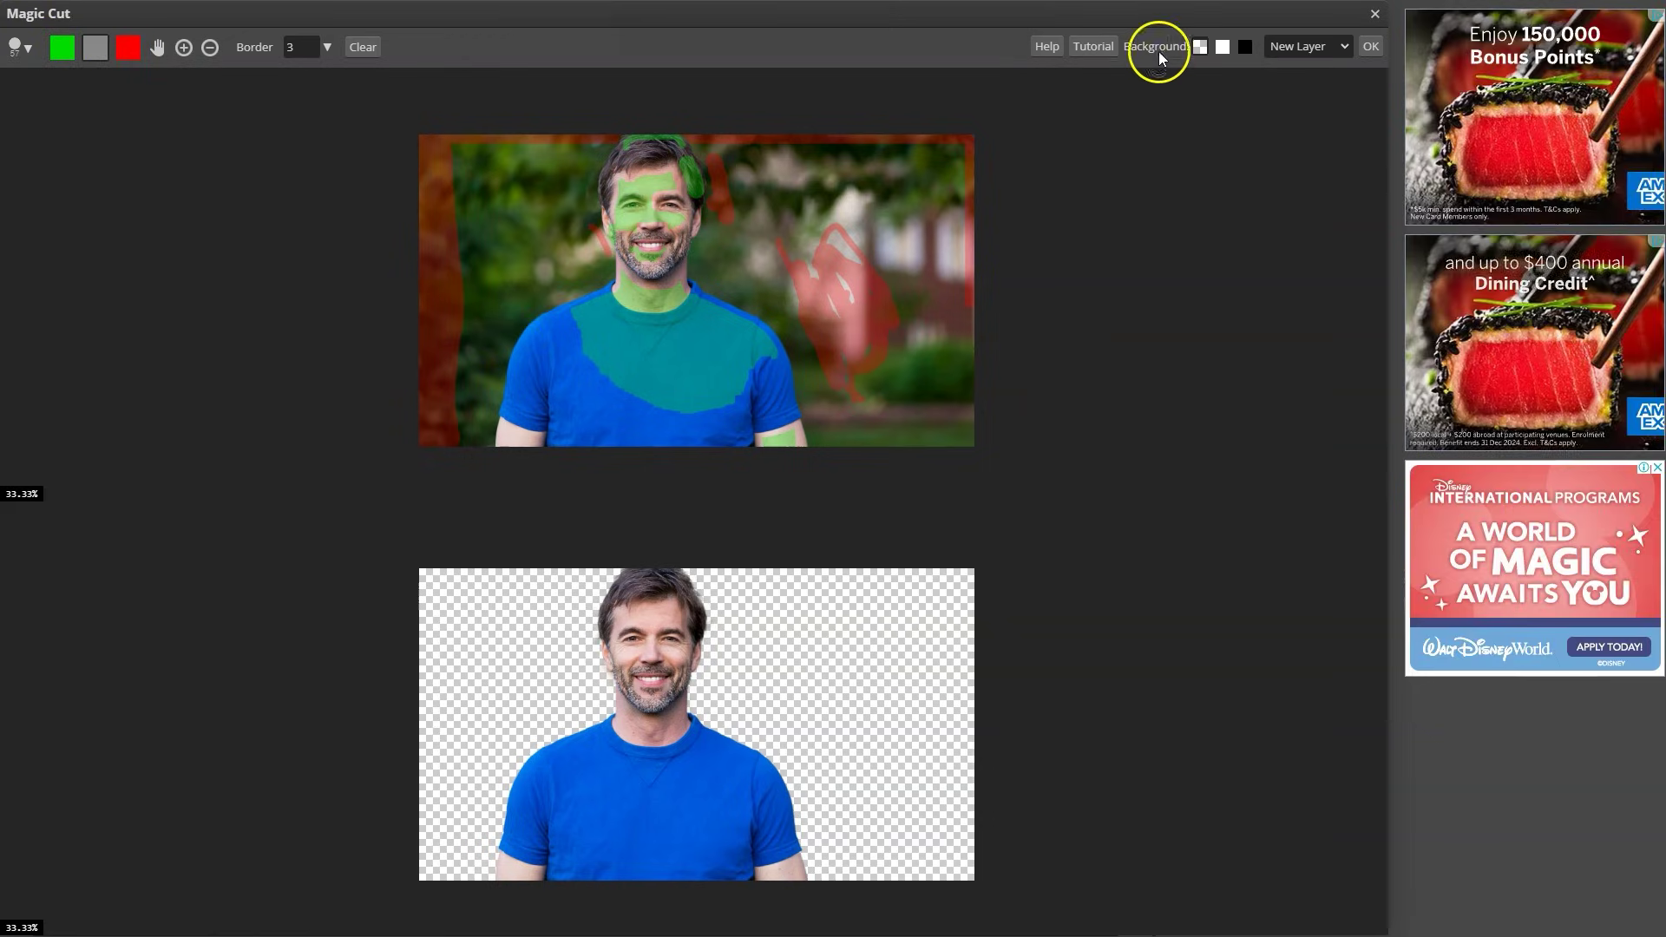
{"action": "left_click", "coordinate": [1365, 47]}
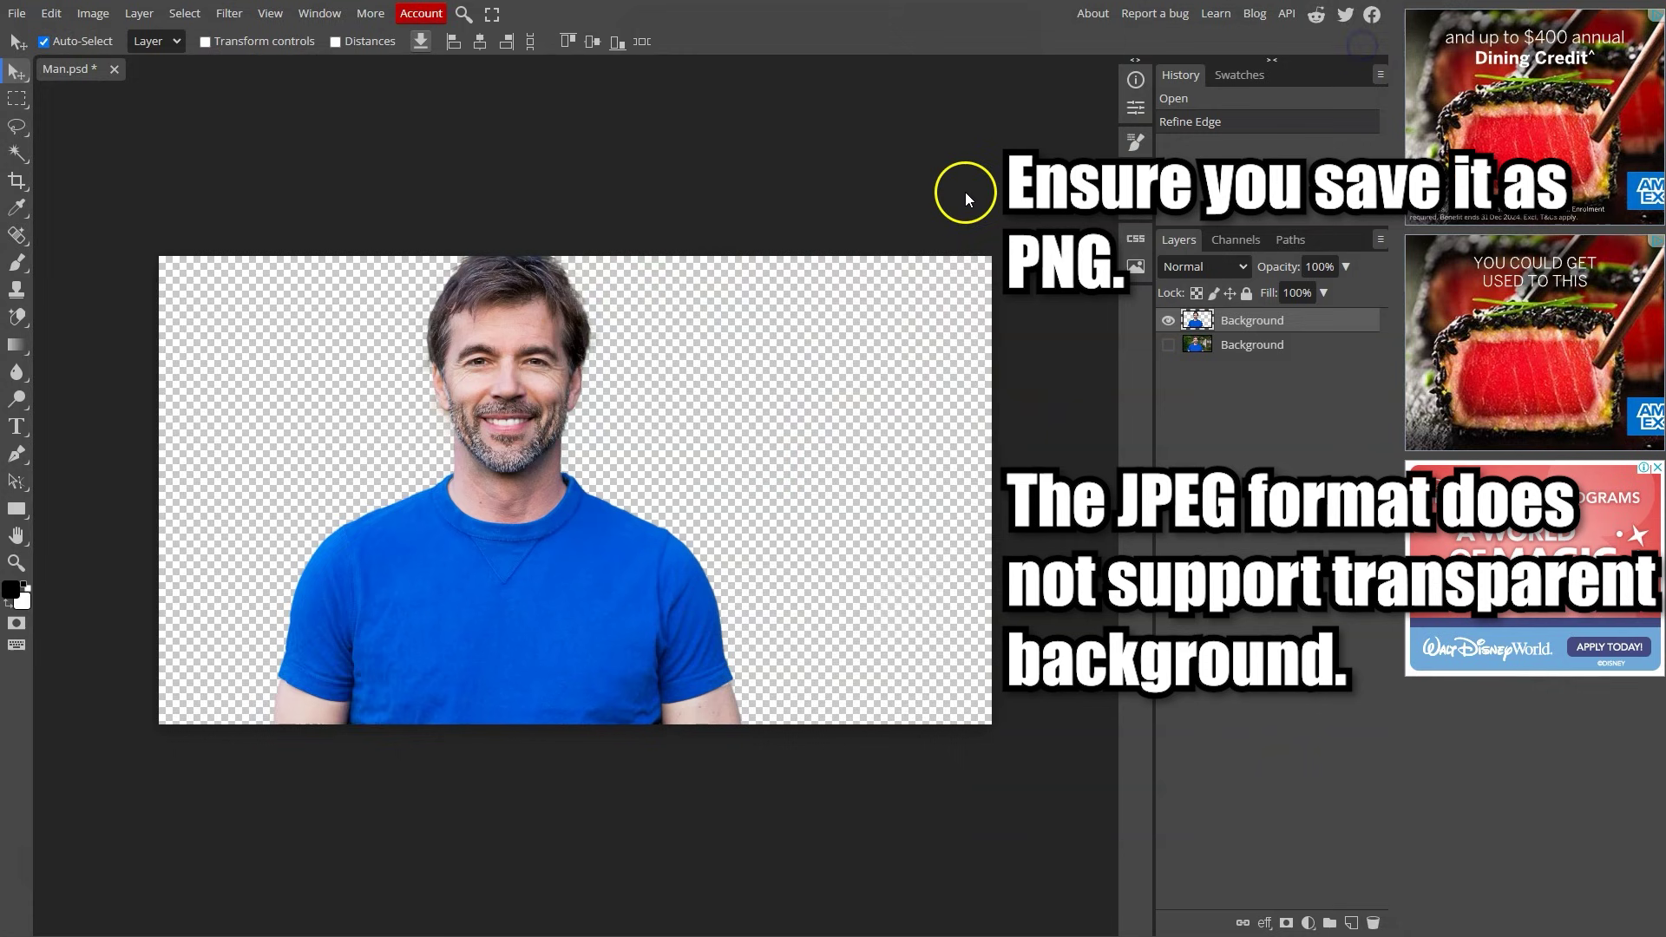
Erase the leftover background fringe around the man's hair and jaw with the Background Eraser
{"action": "scroll", "coordinate": [465, 346], "scroll_direction": "up", "scroll_amount": 5}
{"action": "right_click", "coordinate": [19, 323]}
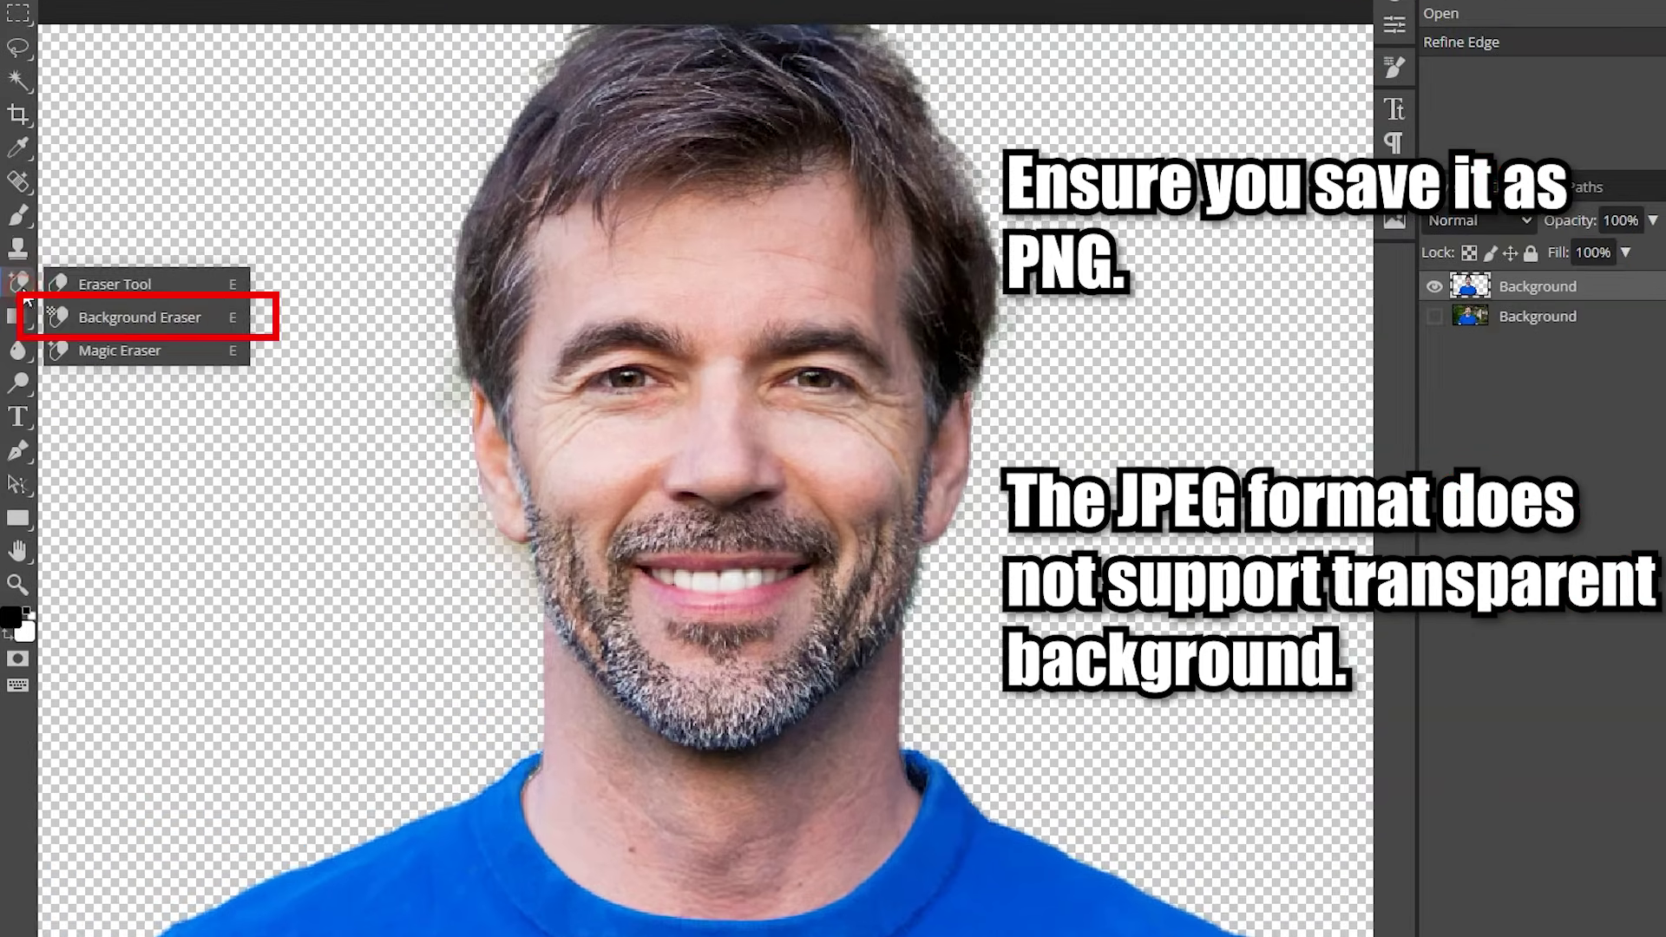
{"action": "left_click", "coordinate": [74, 340]}
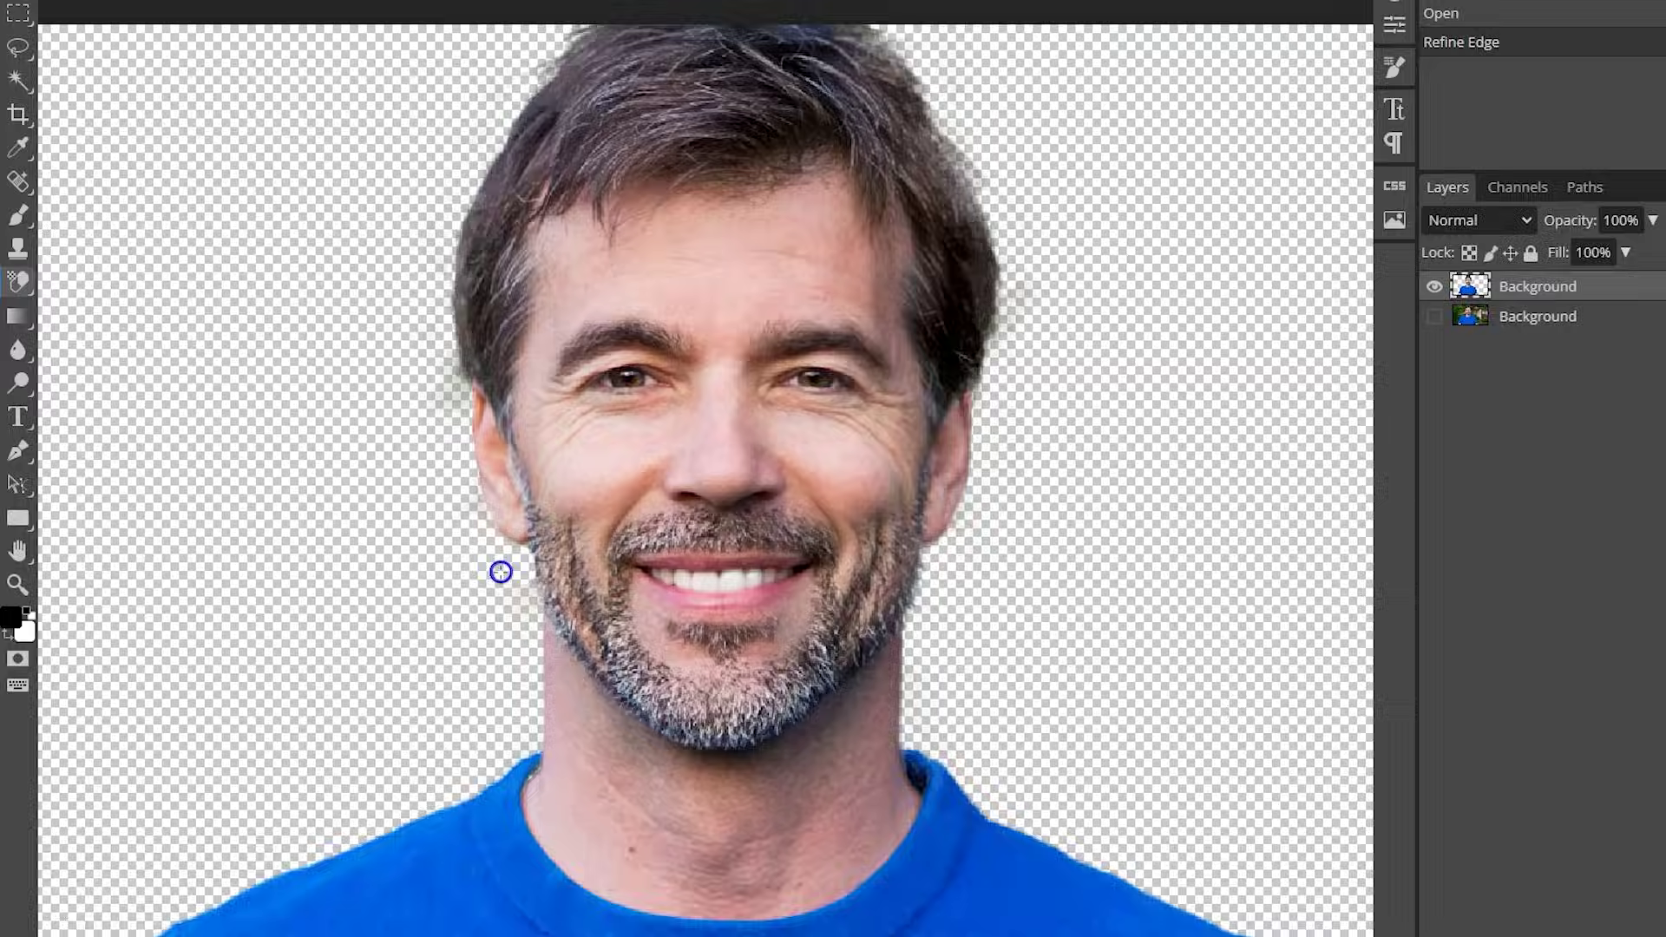
{"action": "scroll", "coordinate": [501, 571], "scroll_direction": "down", "scroll_amount": 5}
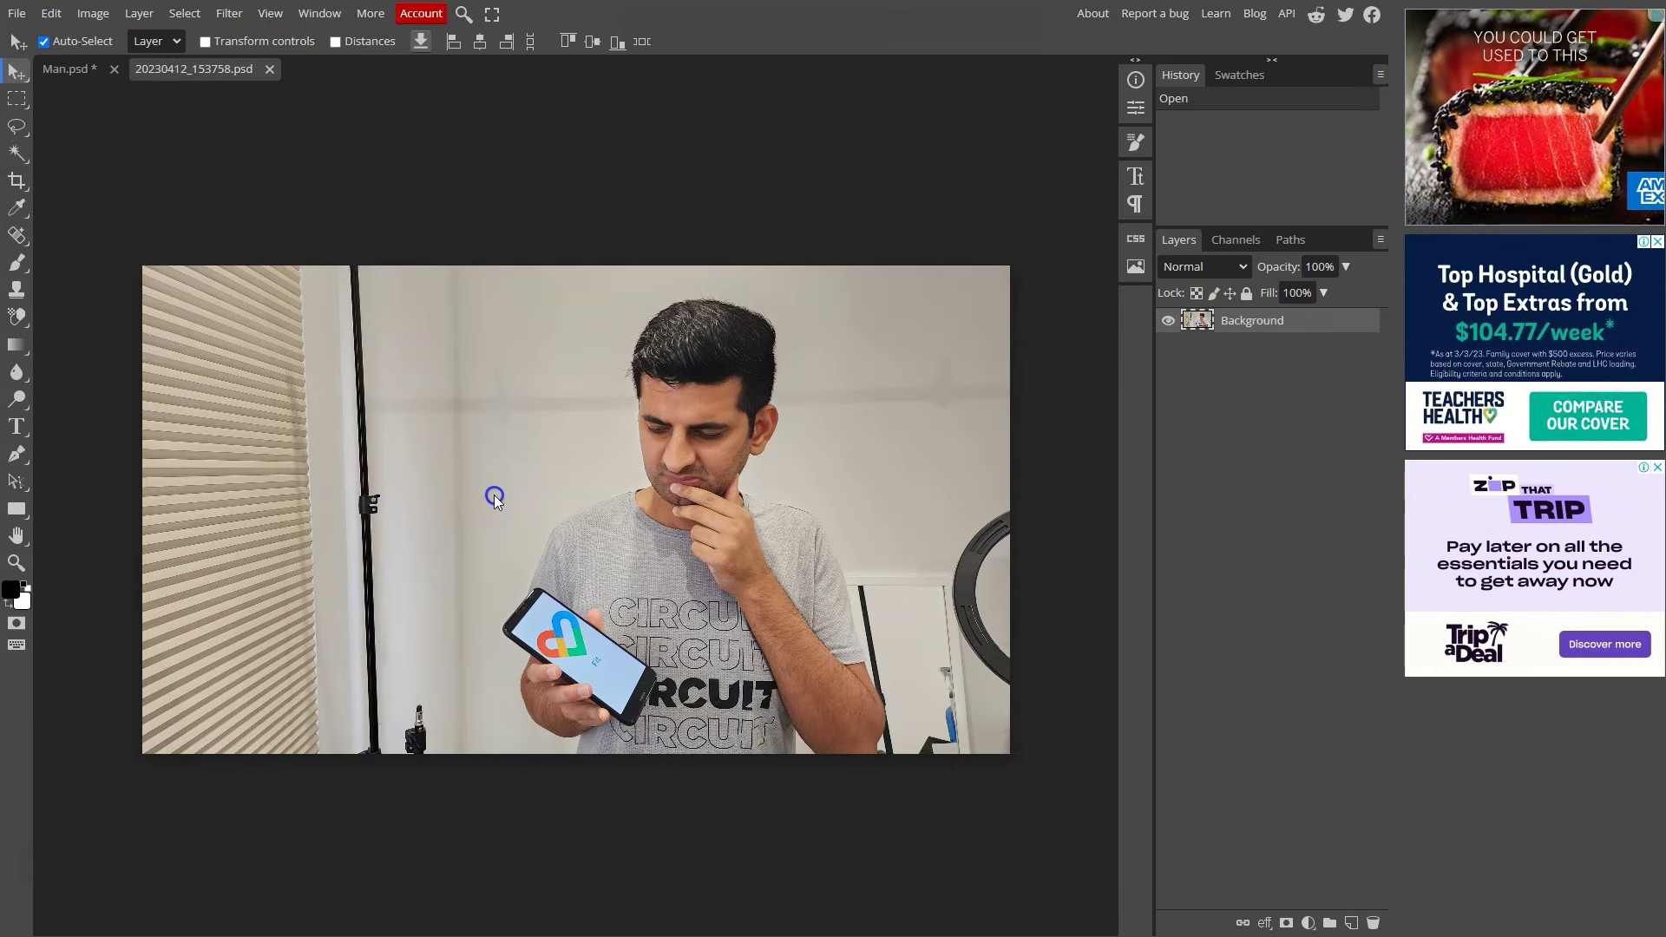
Start a Polygonal Lasso outline at the photo's bottom edge and trace the man's elbow and upper arm up to the sleeve hem
{"action": "left_click", "coordinate": [17, 126]}
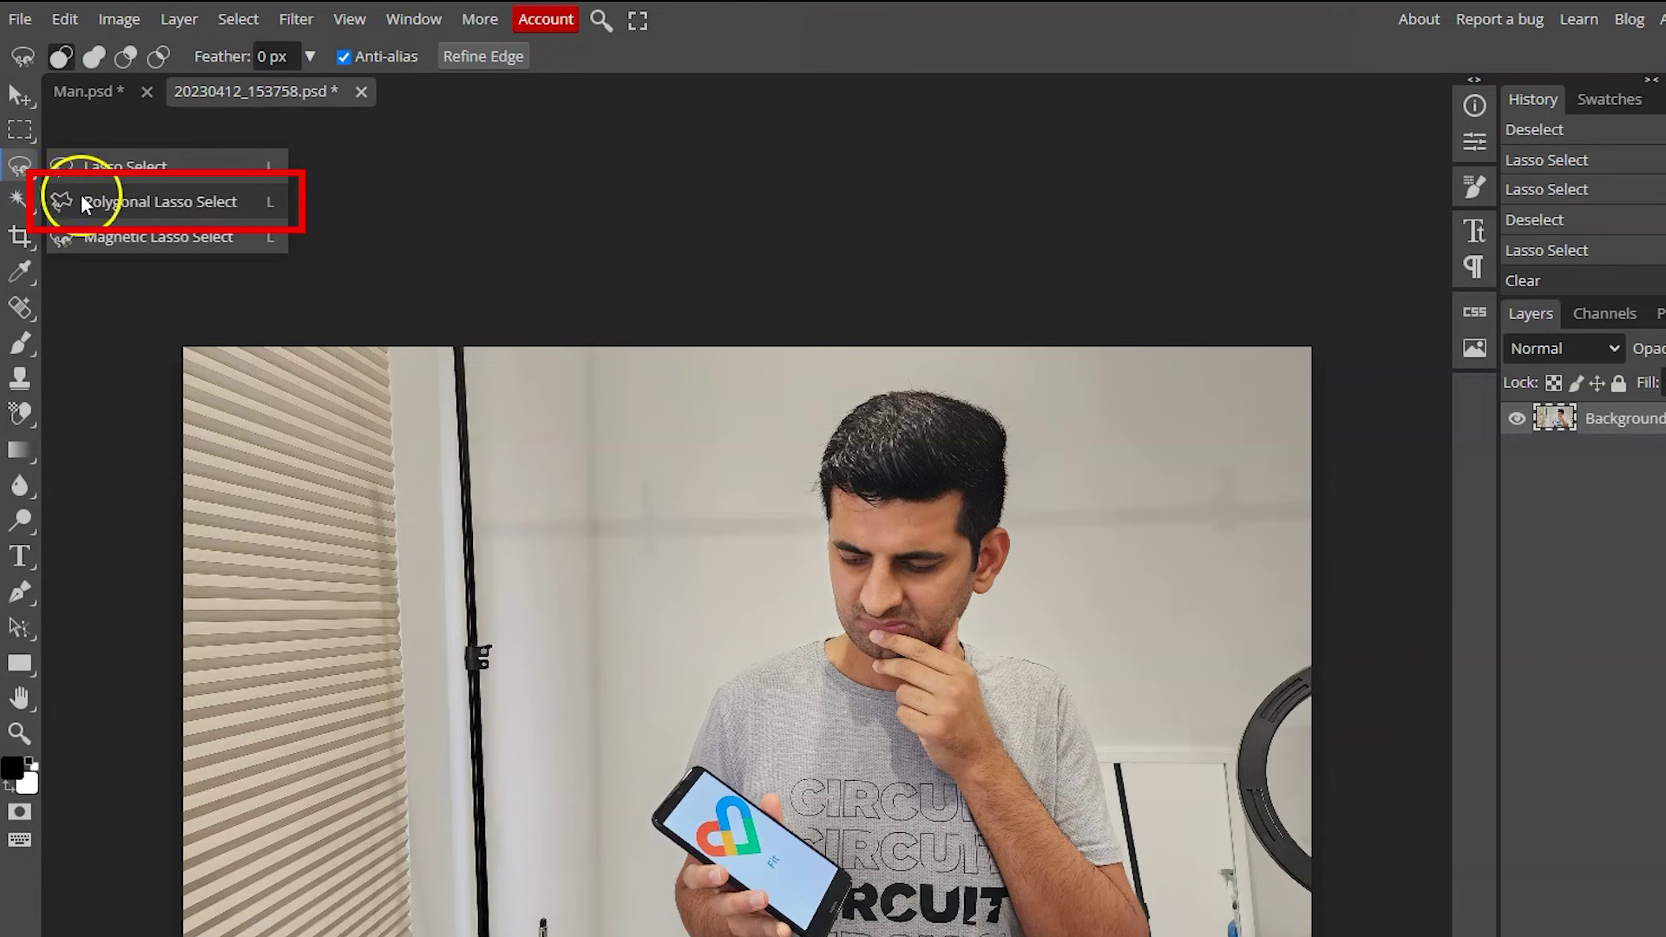
{"action": "left_click", "coordinate": [87, 200]}
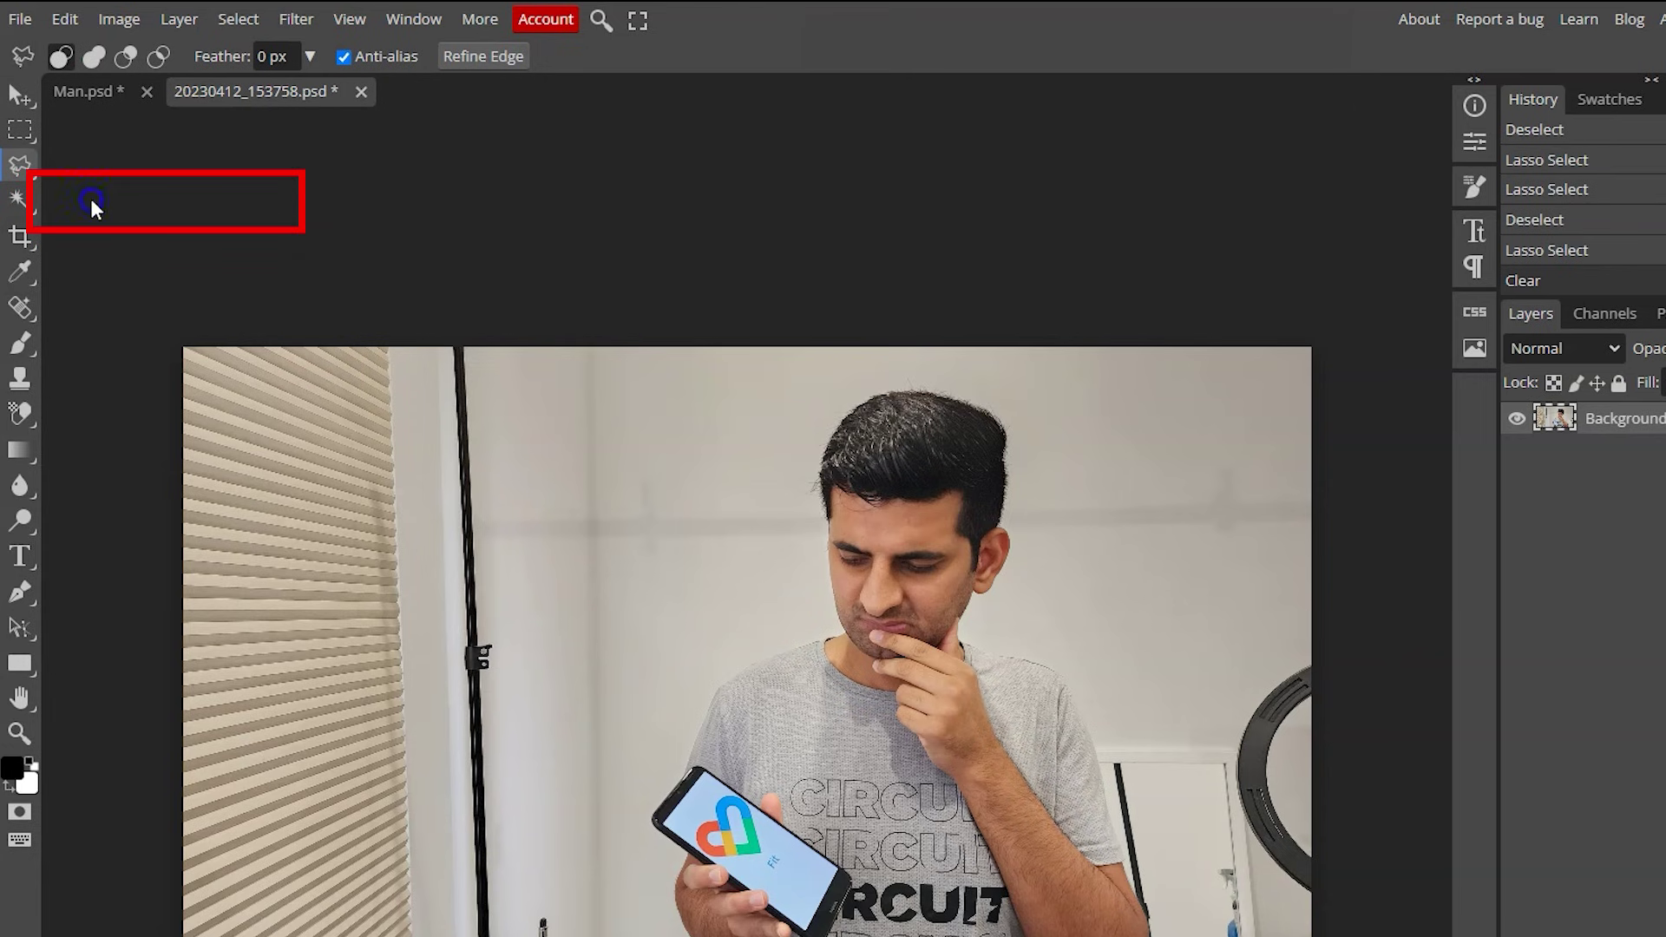
{"action": "scroll", "coordinate": [1031, 896], "scroll_direction": "up", "scroll_amount": 1}
{"action": "scroll", "coordinate": [1031, 896], "scroll_direction": "up", "scroll_amount": 8}
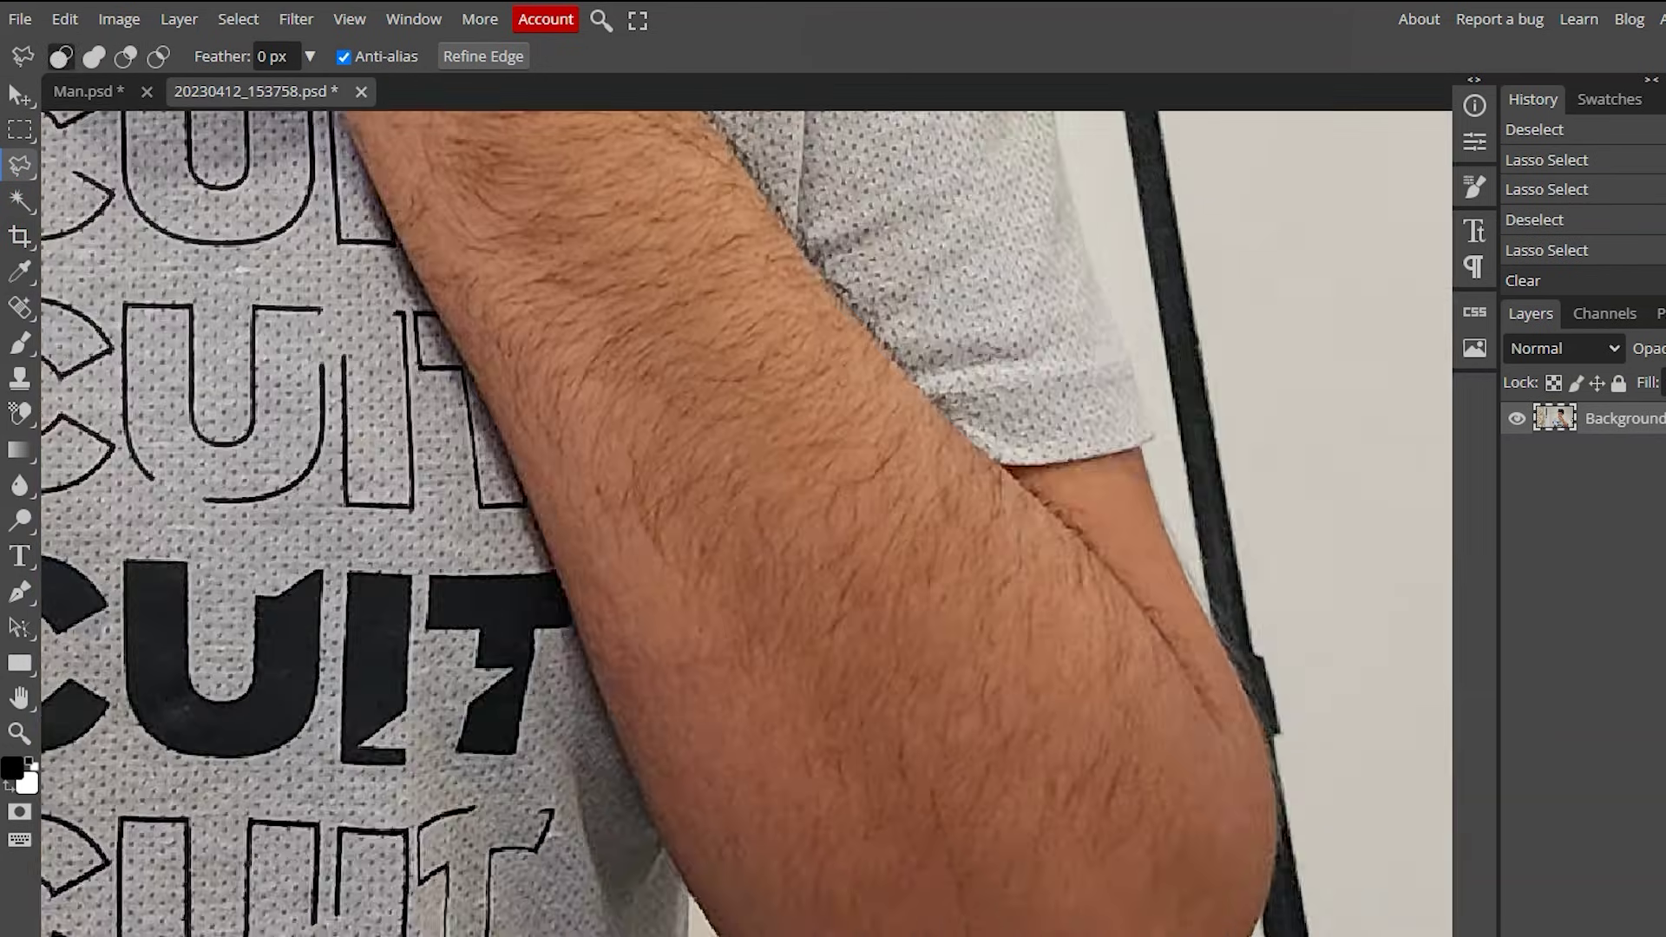
{"action": "left_click", "coordinate": [942, 805]}
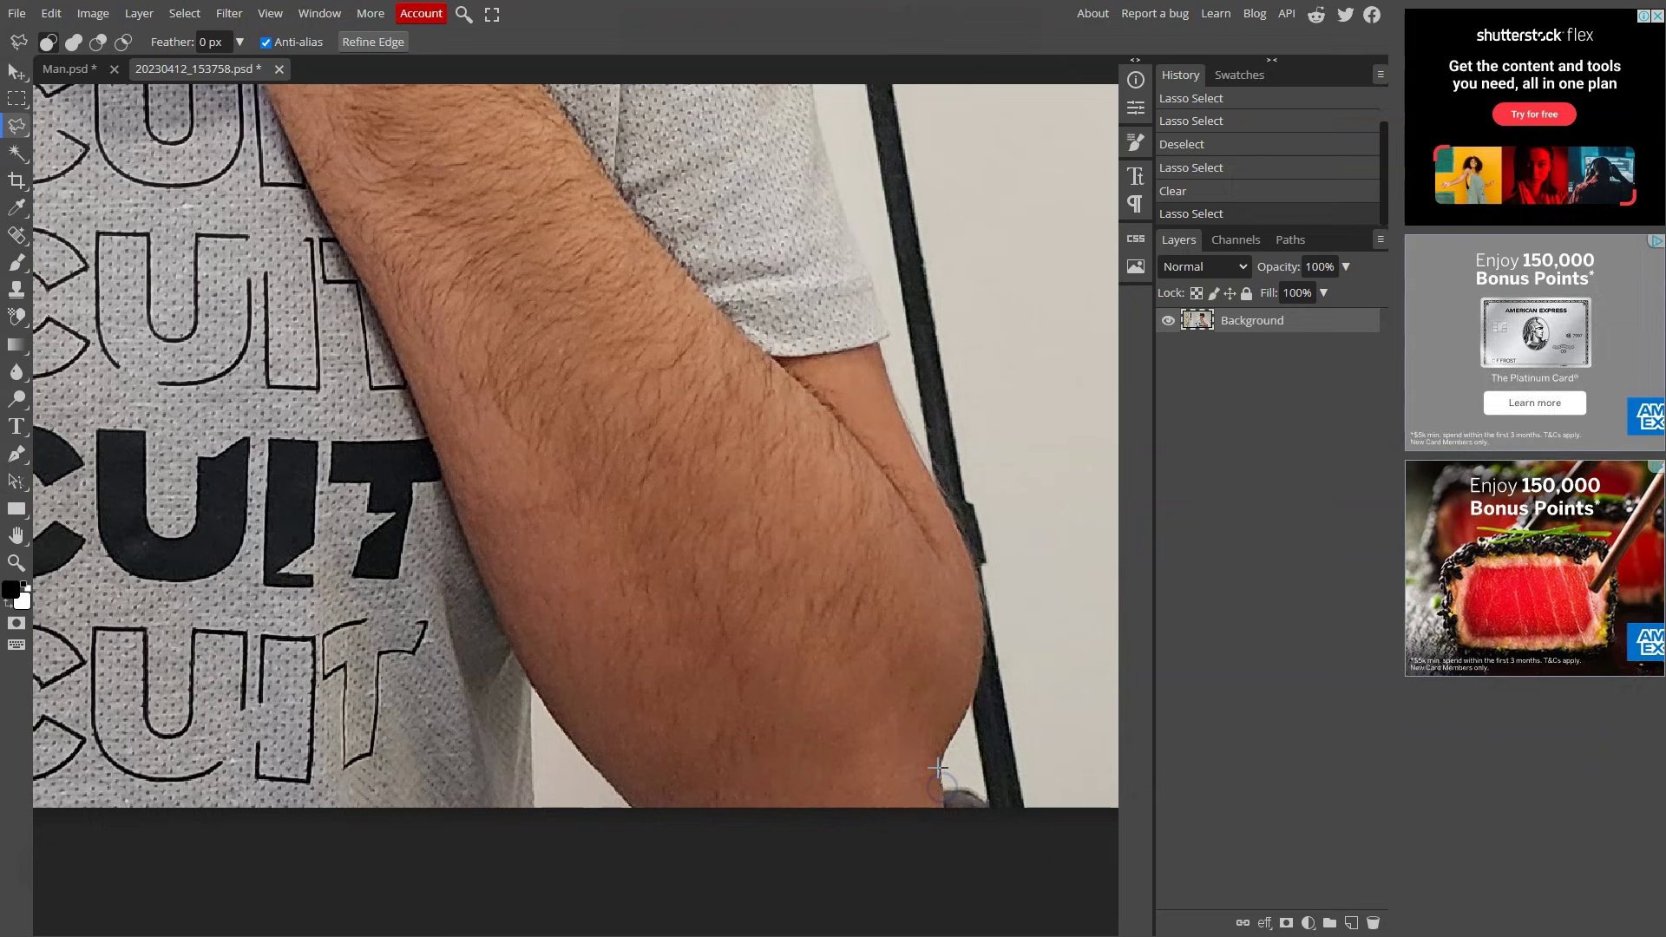
{"action": "left_click", "coordinate": [942, 767]}
{"action": "left_click", "coordinate": [1255, 930]}
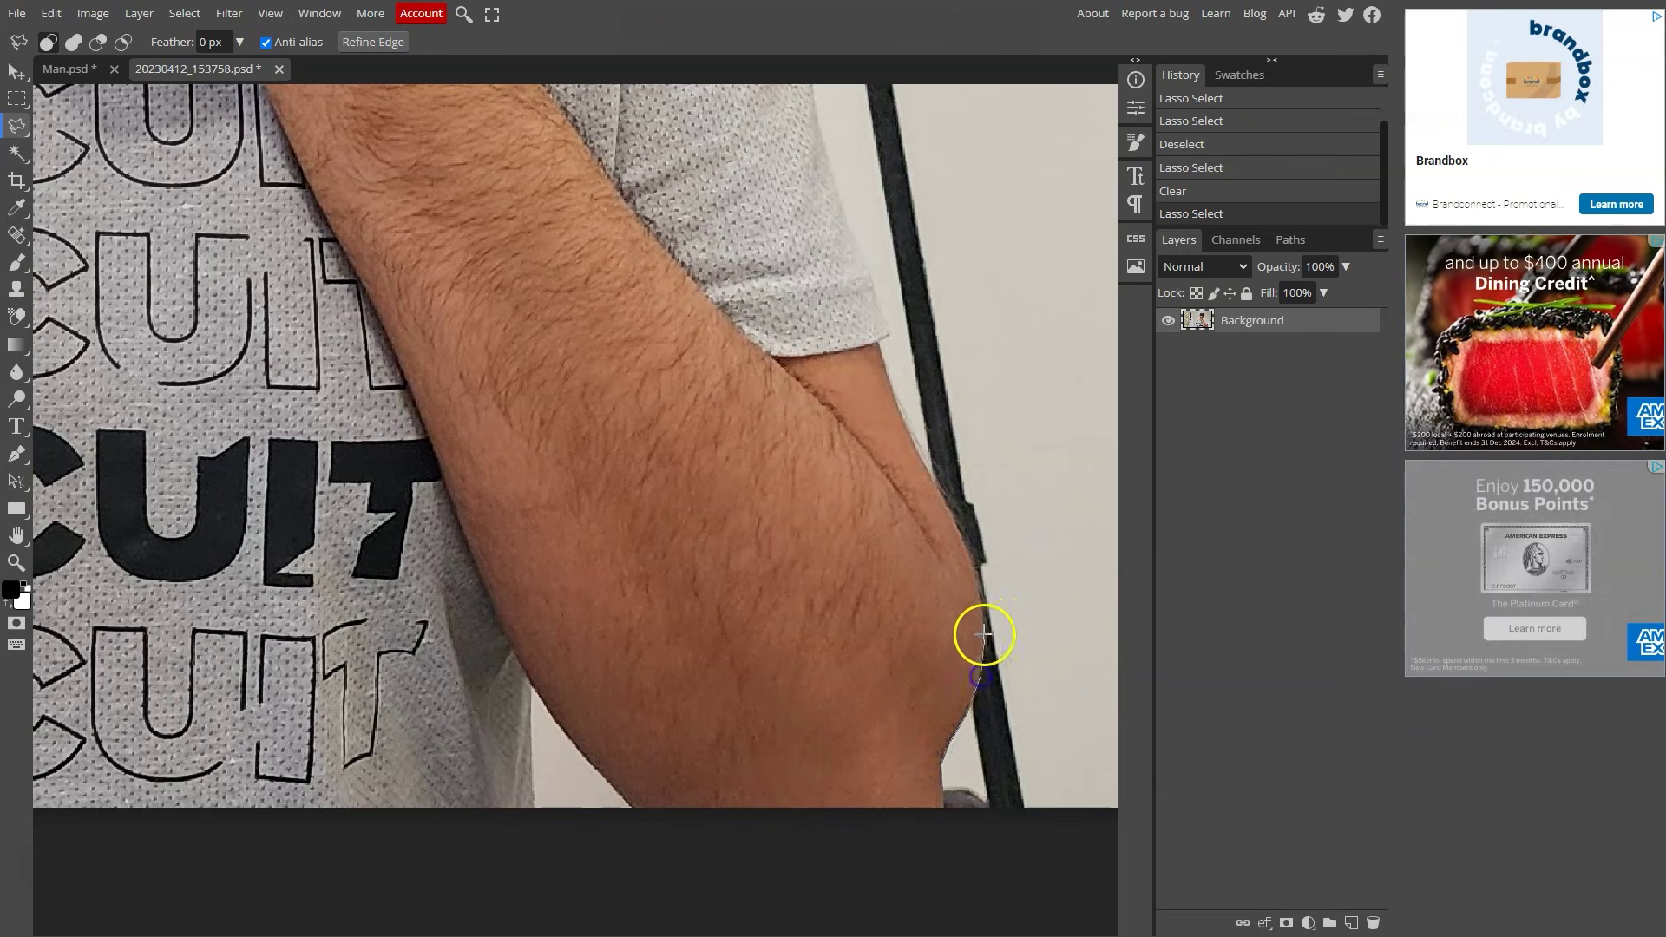
{"action": "left_click", "coordinate": [984, 631]}
{"action": "left_click", "coordinate": [976, 572]}
{"action": "left_click", "coordinate": [956, 523]}
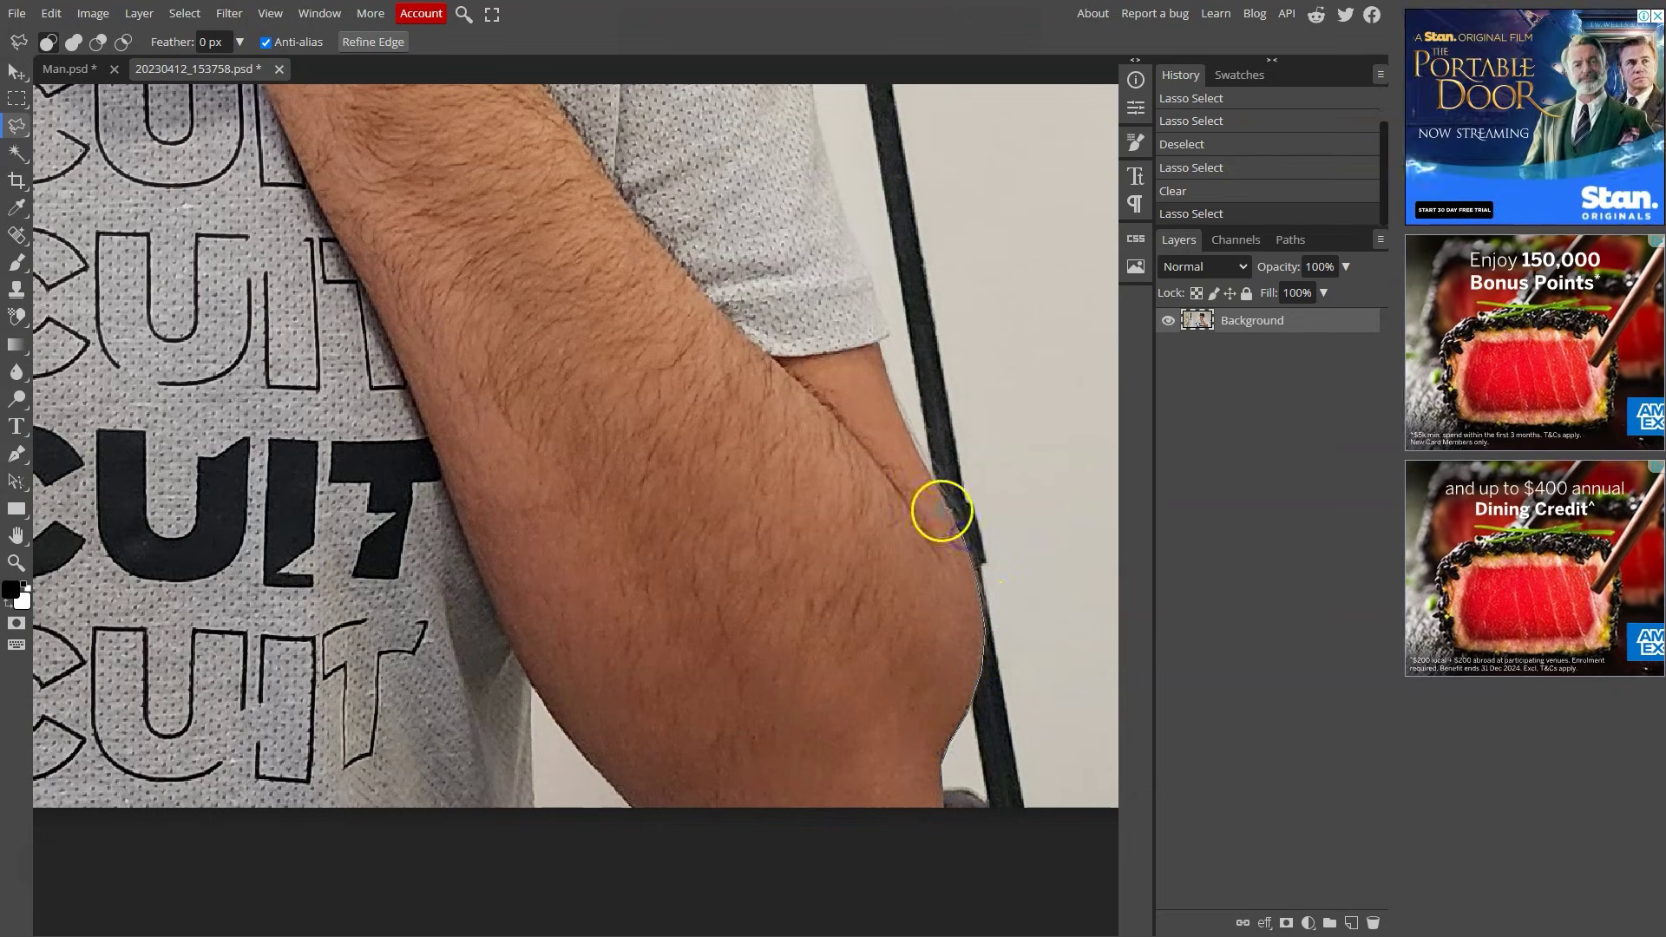
{"action": "left_click", "coordinate": [890, 384]}
{"action": "left_click", "coordinate": [891, 333]}
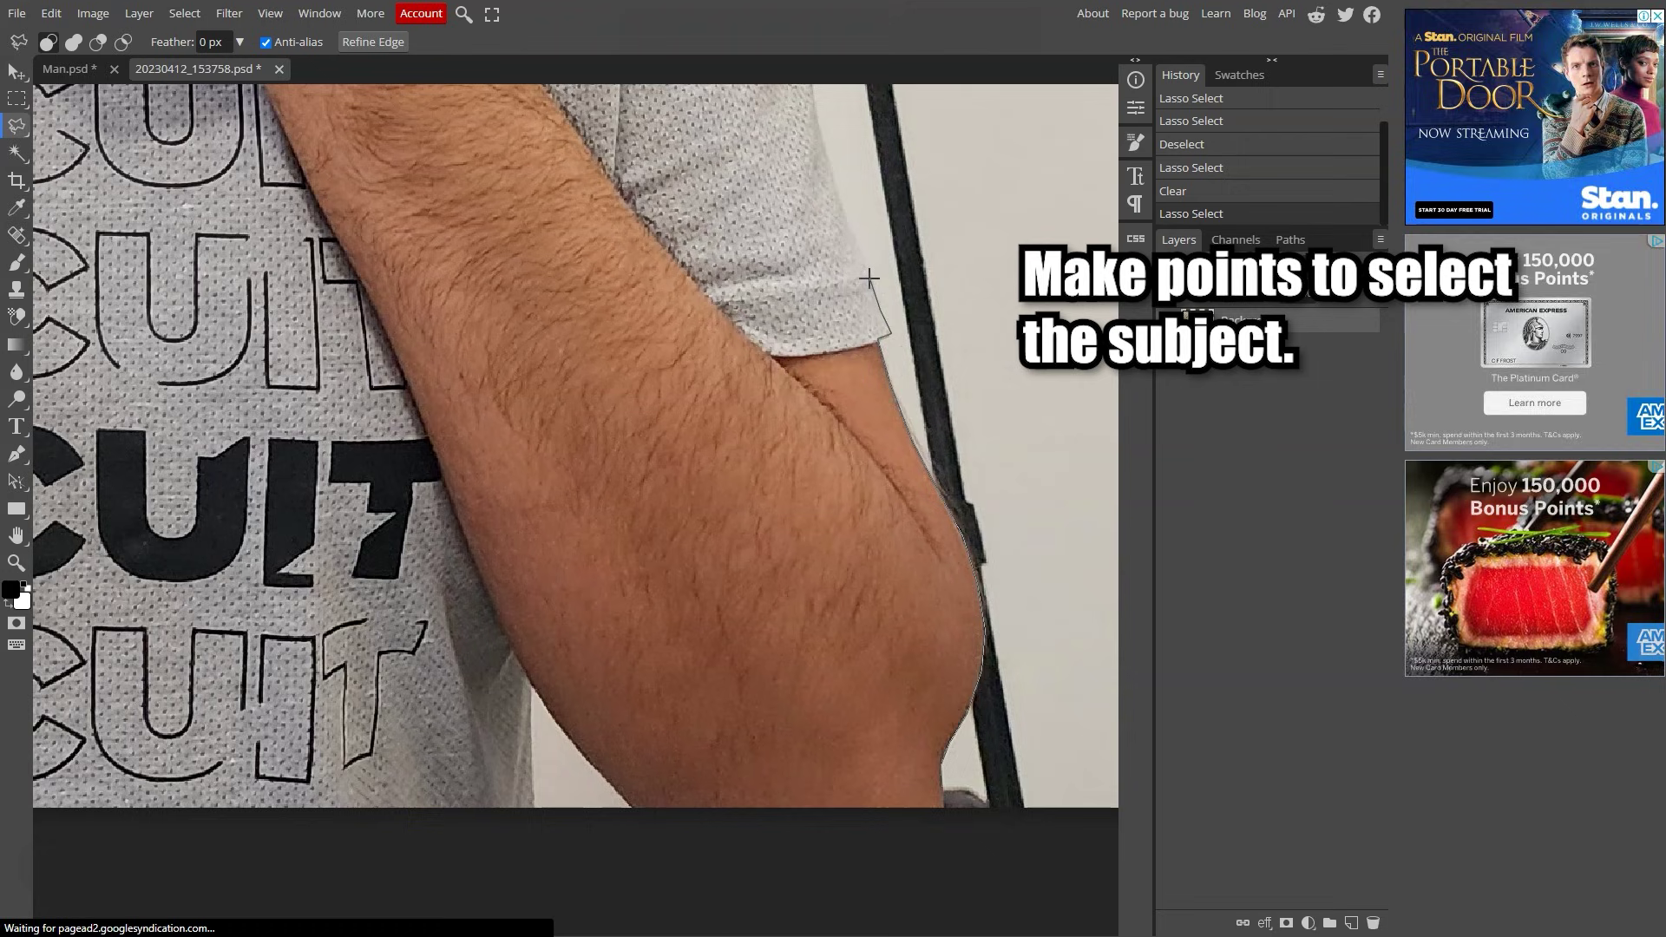
Continue the lasso outline up the outer edge of the sleeve and over the shoulder
{"action": "scroll", "coordinate": [837, 174], "scroll_direction": "up", "scroll_amount": 3}
{"action": "left_click", "coordinate": [815, 377]}
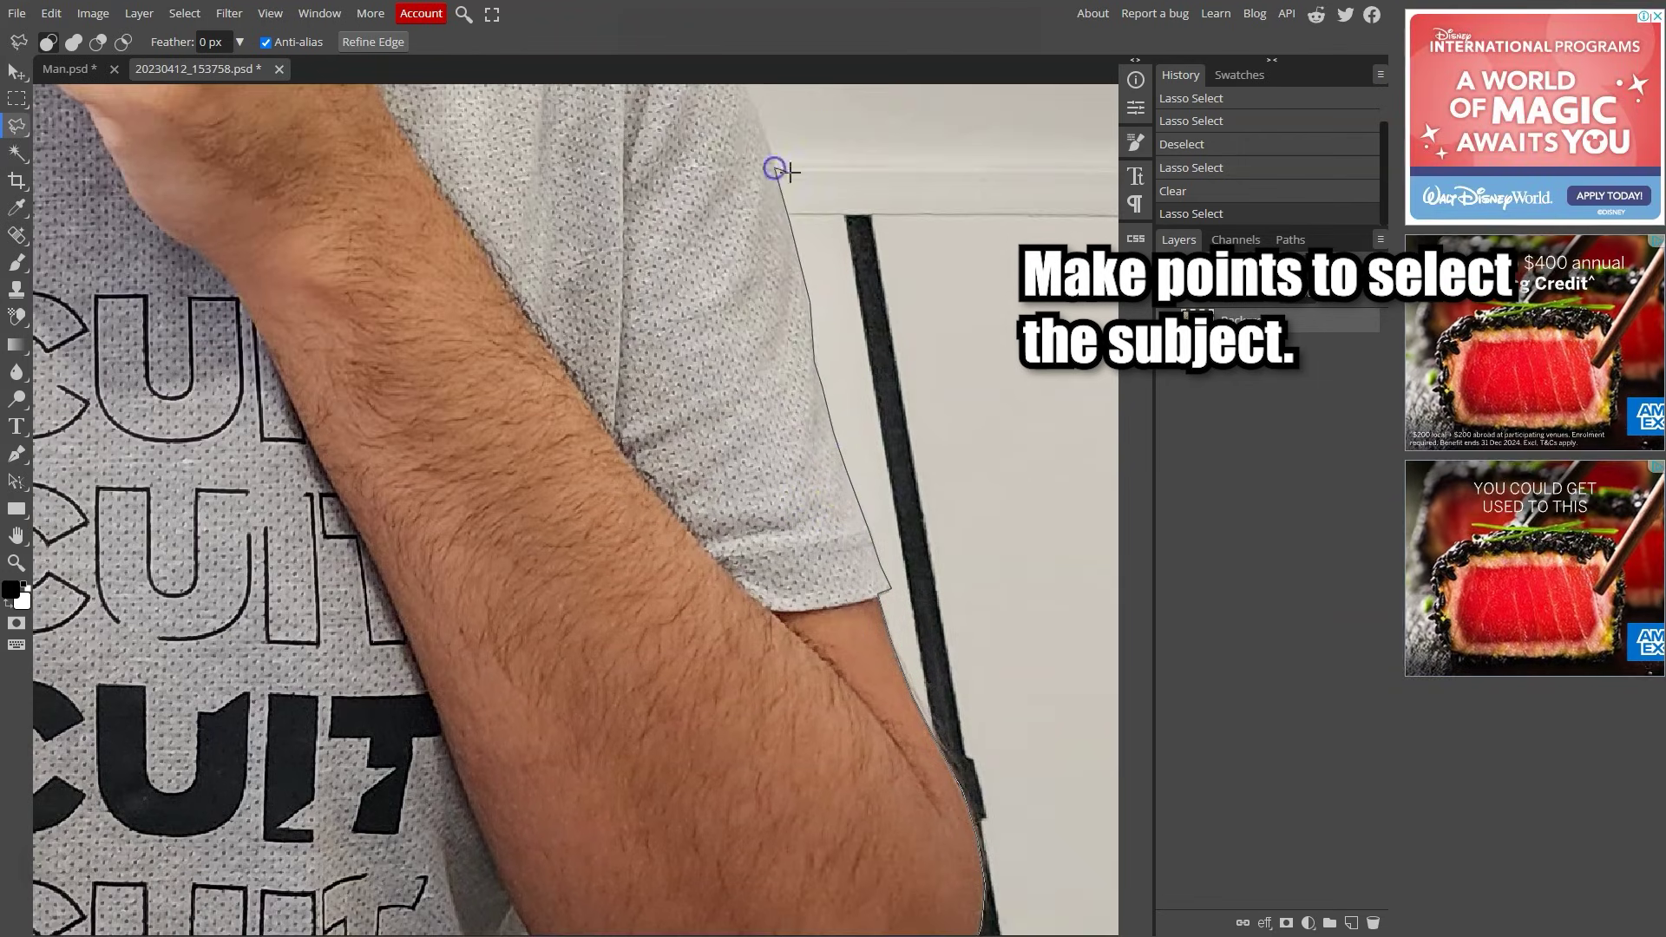
{"action": "scroll", "coordinate": [783, 171], "scroll_direction": "up", "scroll_amount": 3}
{"action": "left_click", "coordinate": [755, 353]}
{"action": "left_click", "coordinate": [664, 160]}
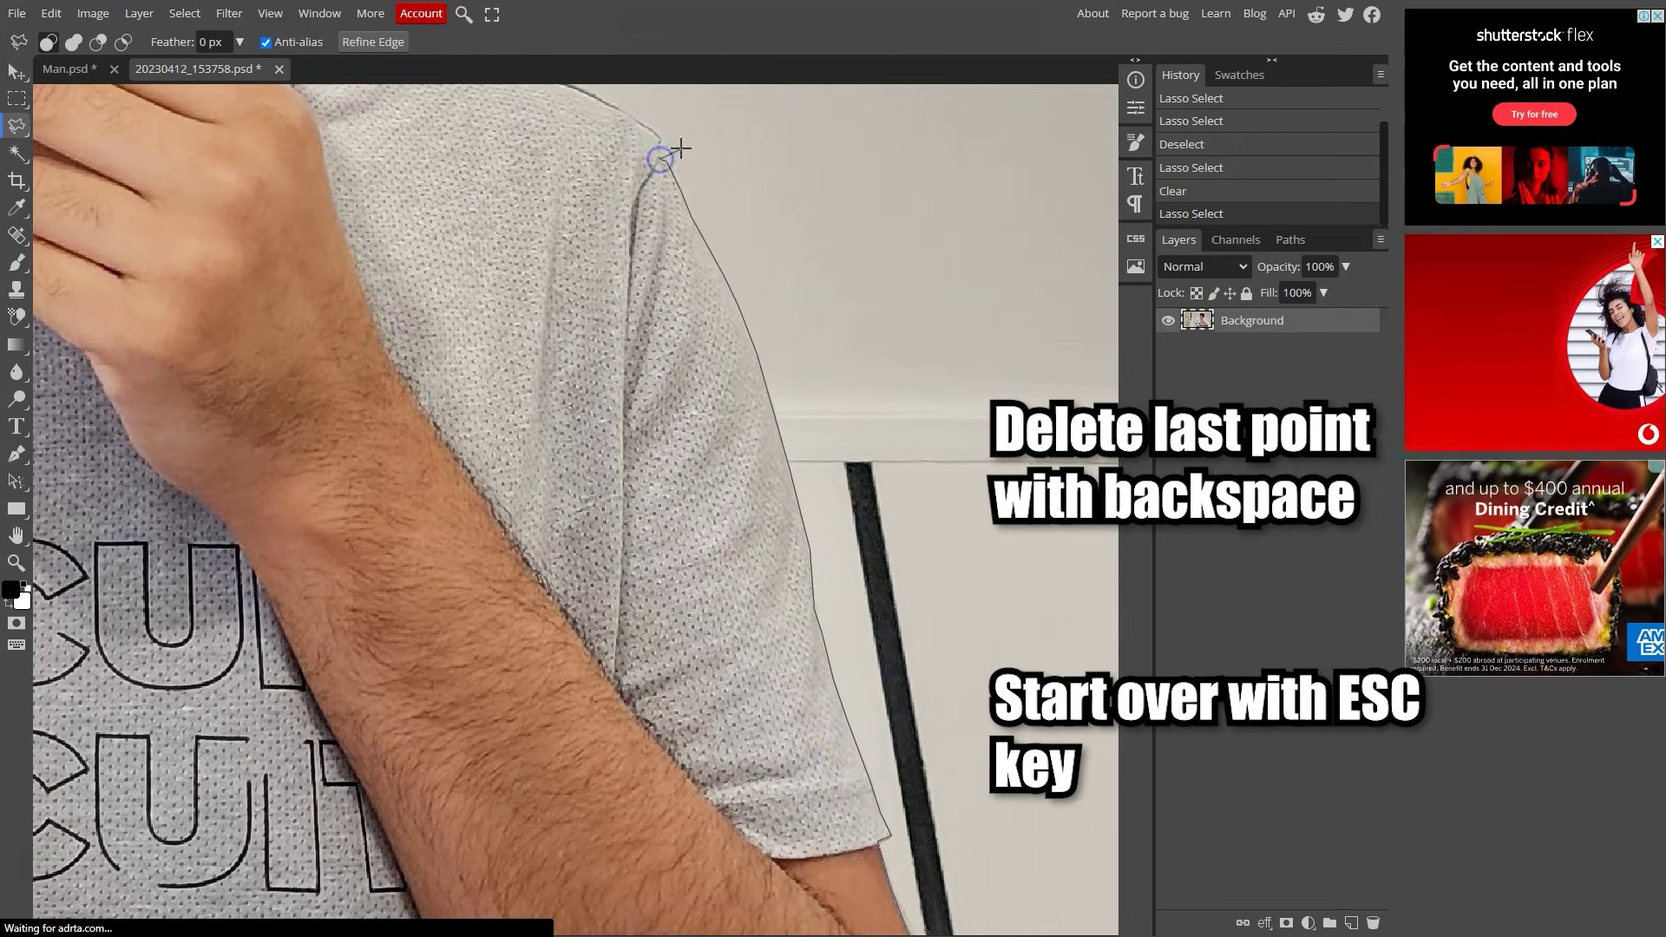
{"action": "scroll", "coordinate": [634, 191], "scroll_direction": "up", "scroll_amount": 2}
{"action": "left_click", "coordinate": [585, 228]}
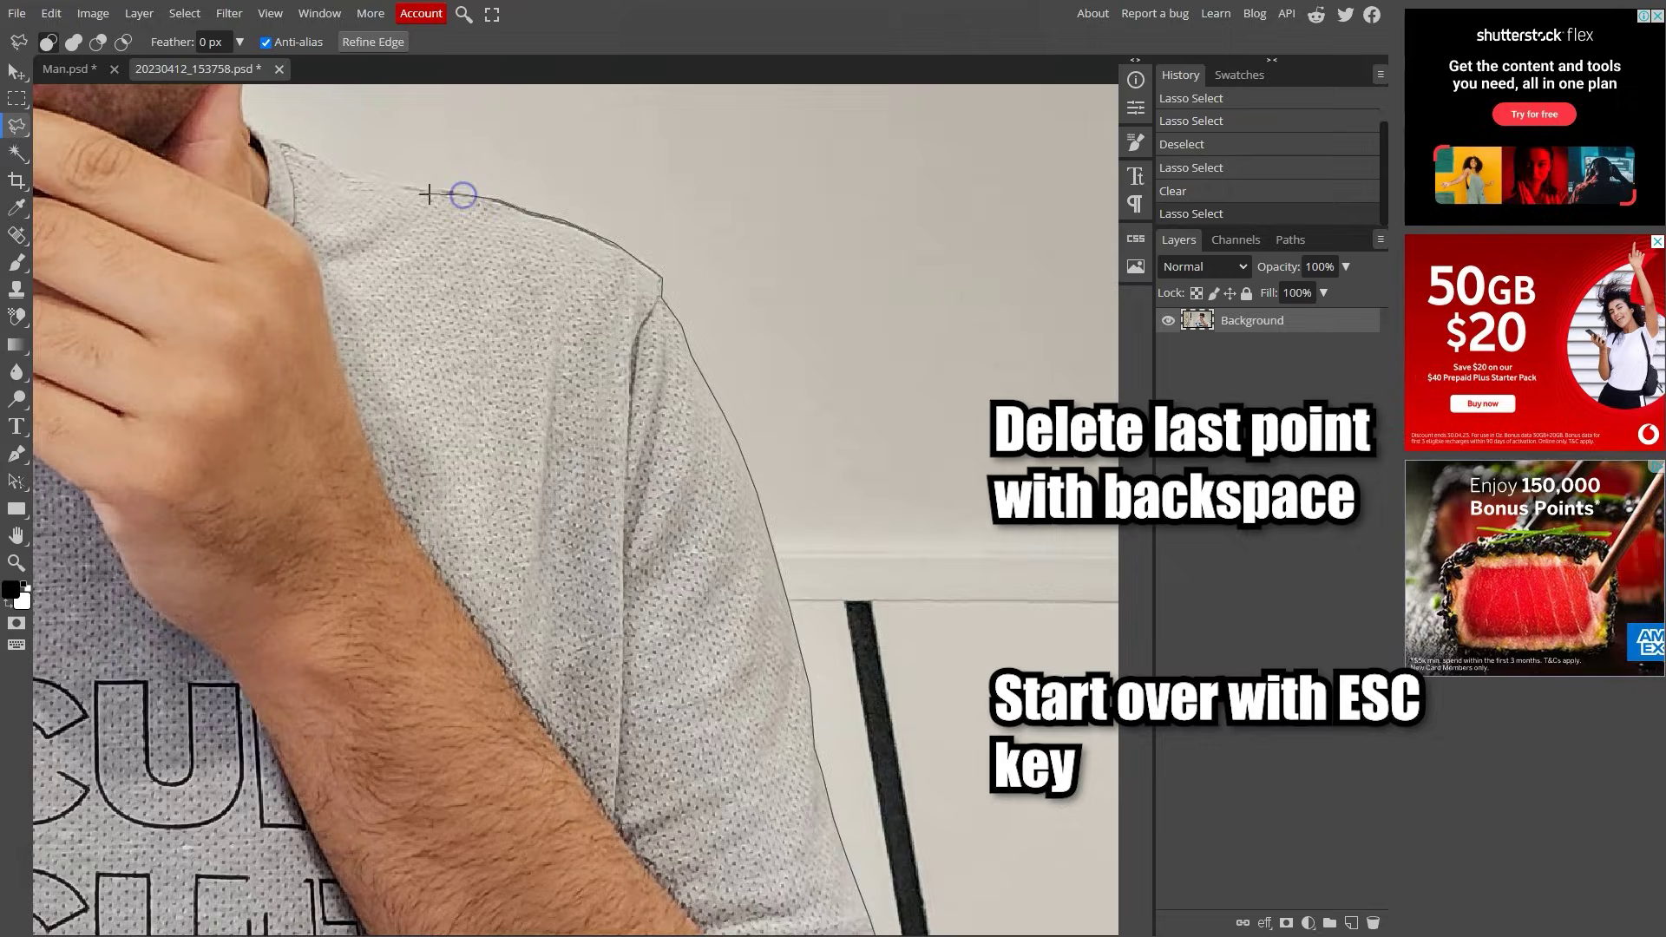
Continue the lasso outline past the collar and thumb, along the jaw and around the outer edge of the ear
{"action": "scroll", "coordinate": [299, 148], "scroll_direction": "up", "scroll_amount": 4}
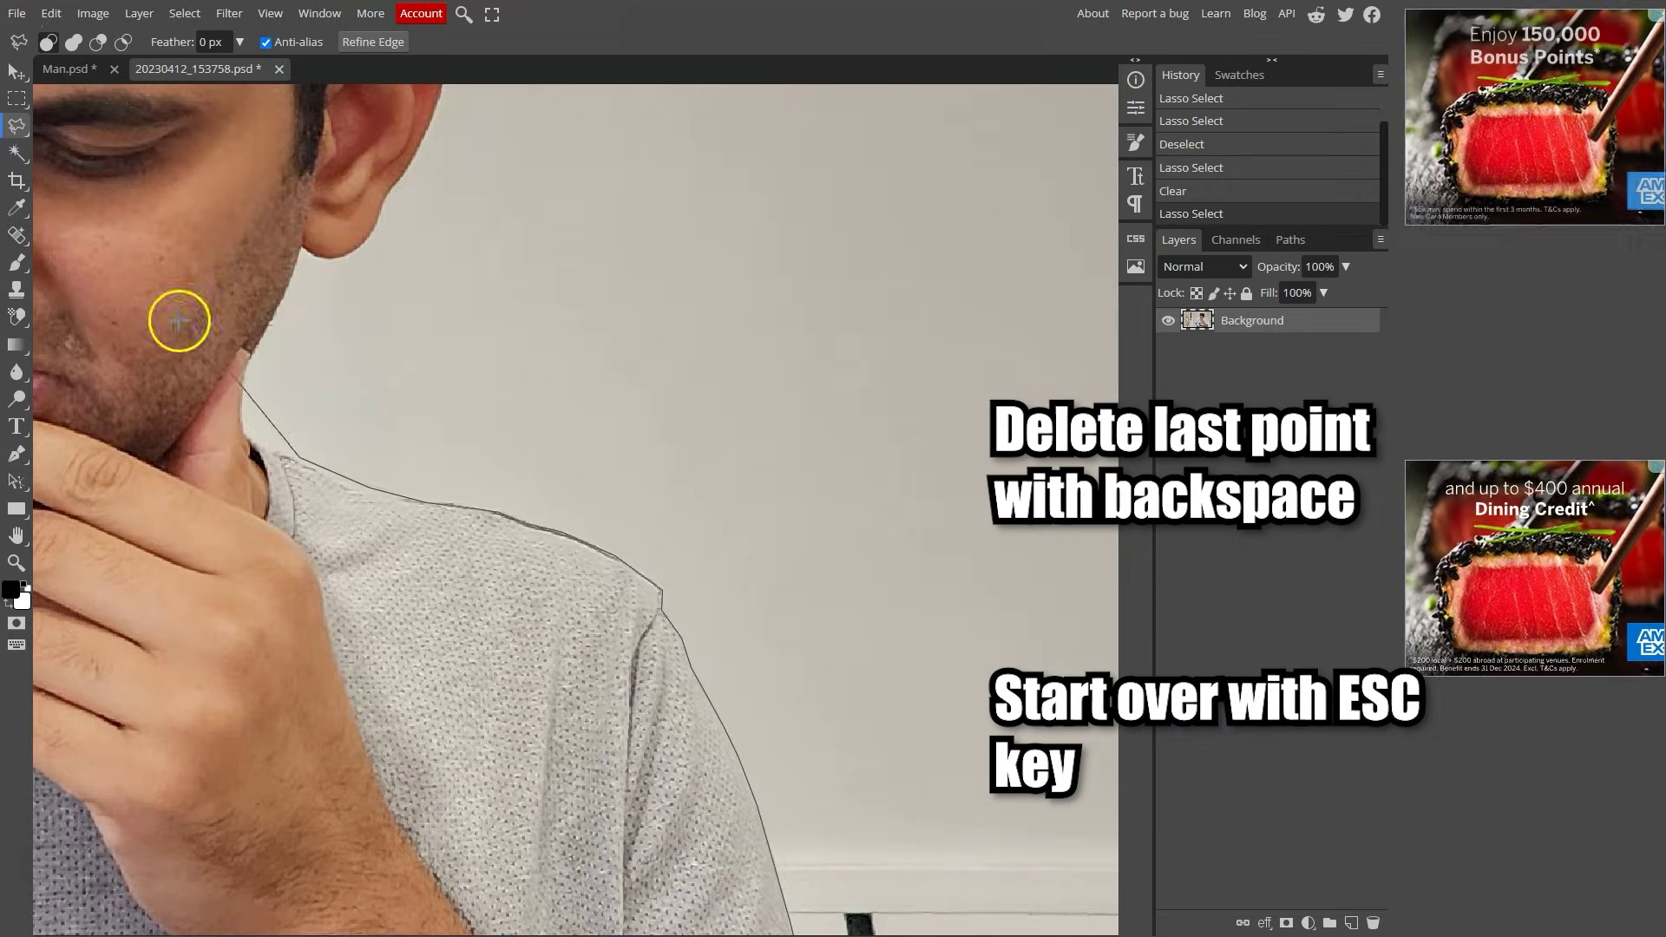
{"action": "left_click", "coordinate": [244, 370]}
{"action": "left_click", "coordinate": [282, 299]}
{"action": "left_click", "coordinate": [301, 246]}
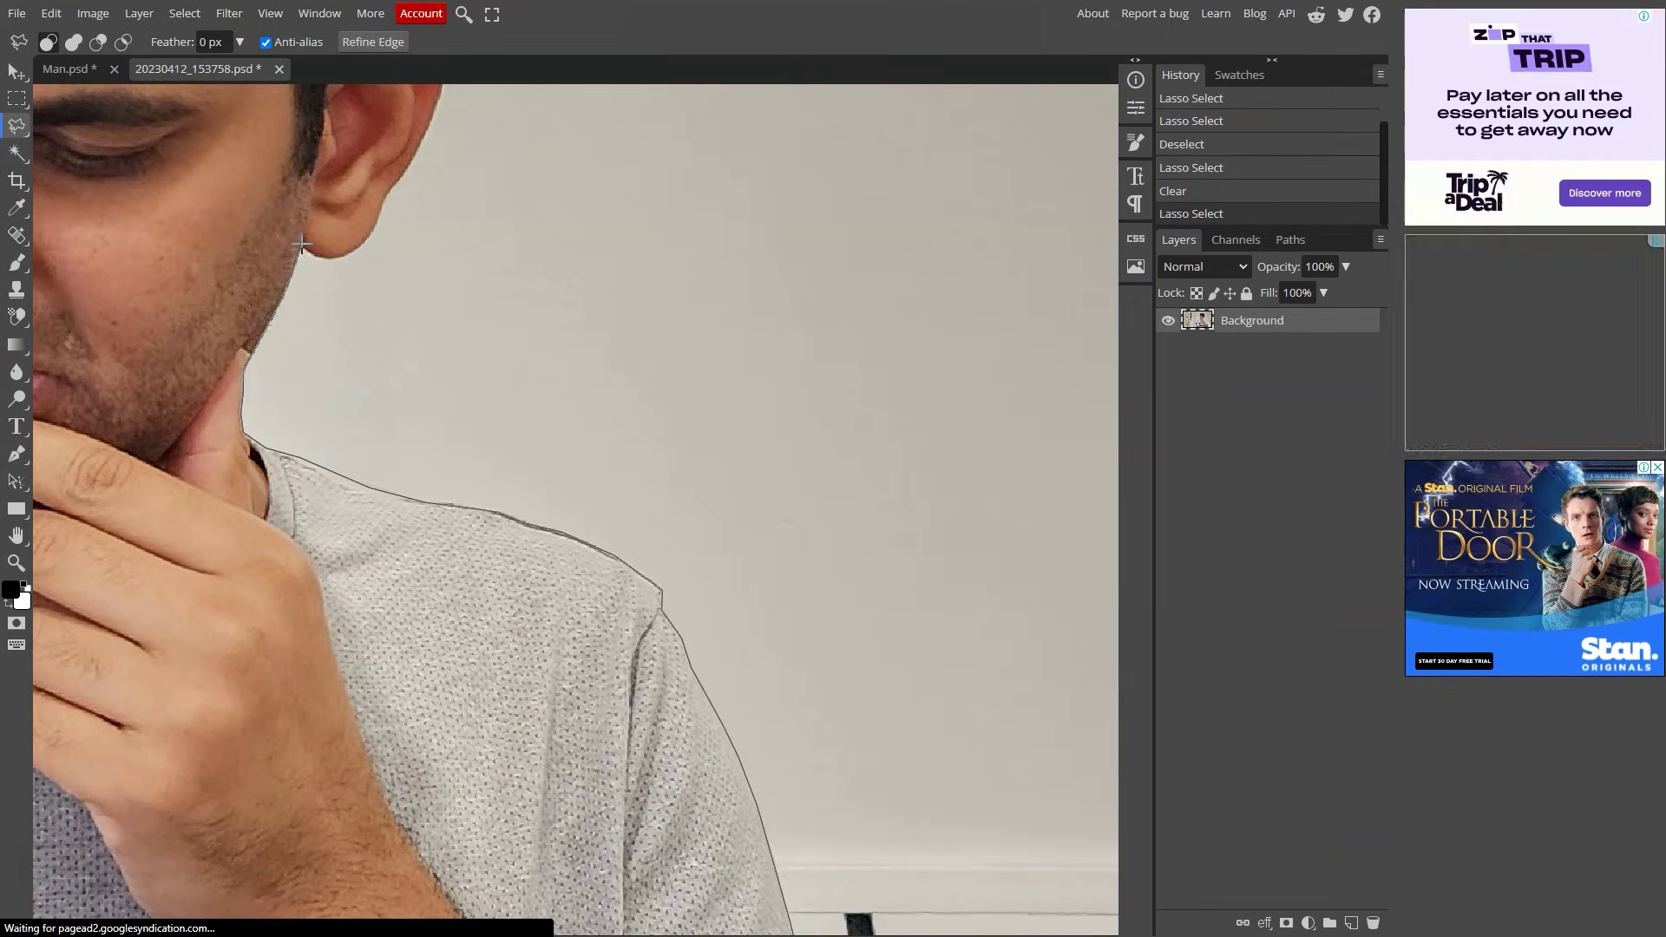
{"action": "left_click", "coordinate": [314, 255]}
{"action": "scroll", "coordinate": [382, 217], "scroll_direction": "up", "scroll_amount": 2}
{"action": "left_click", "coordinate": [415, 289]}
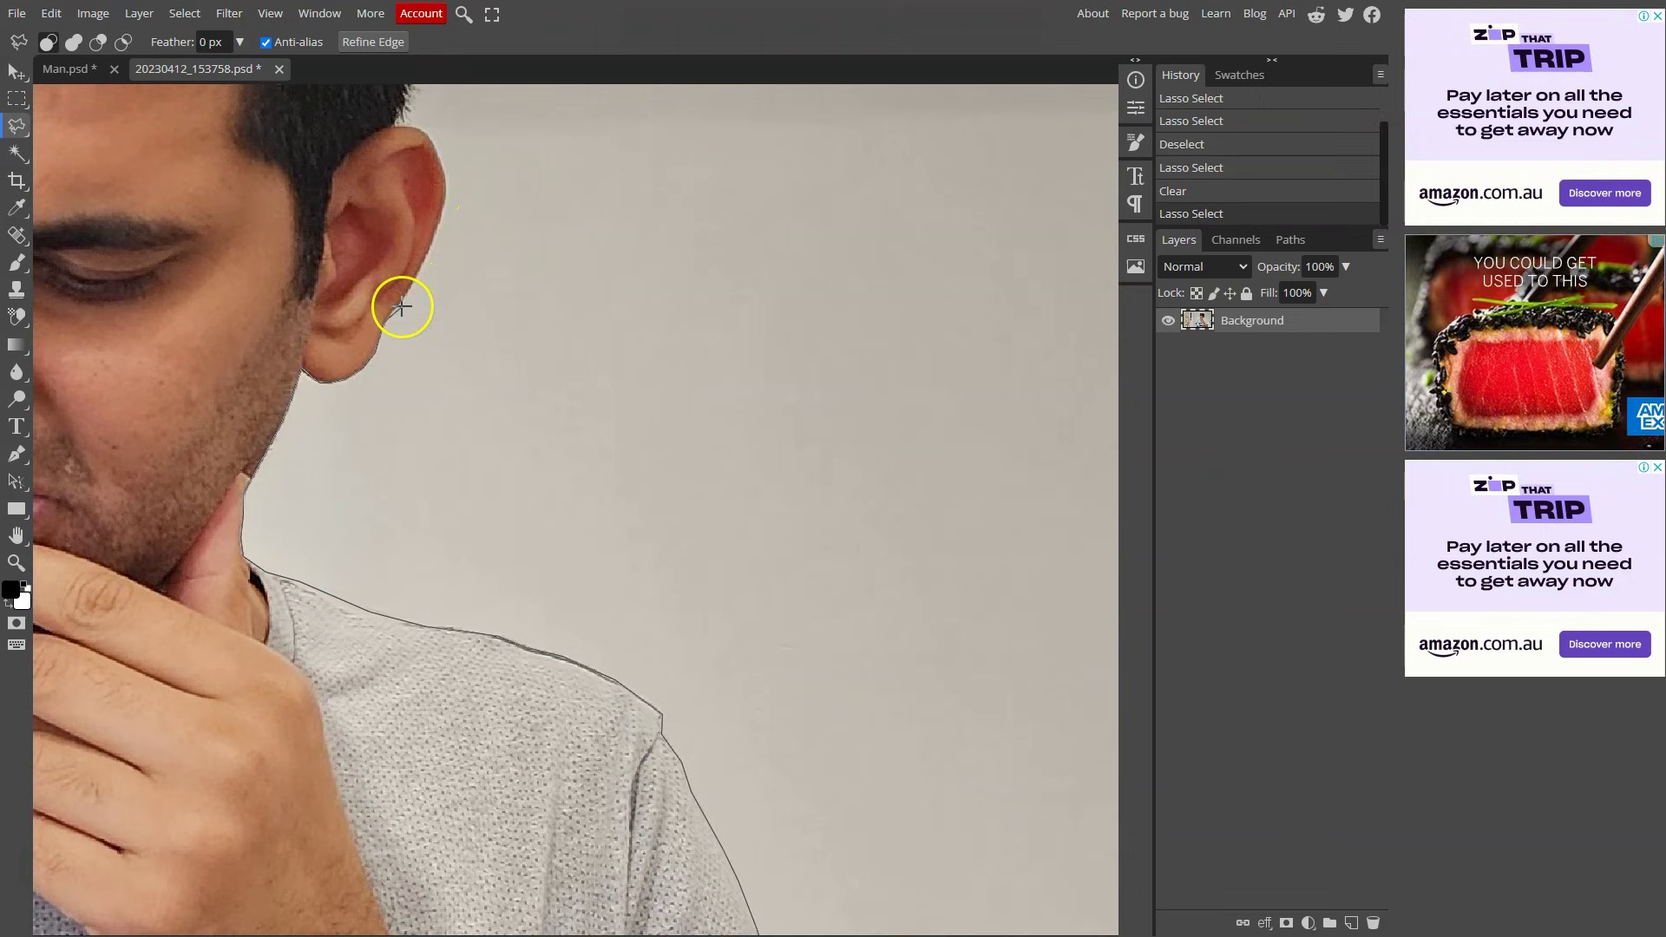
{"action": "left_click", "coordinate": [431, 244]}
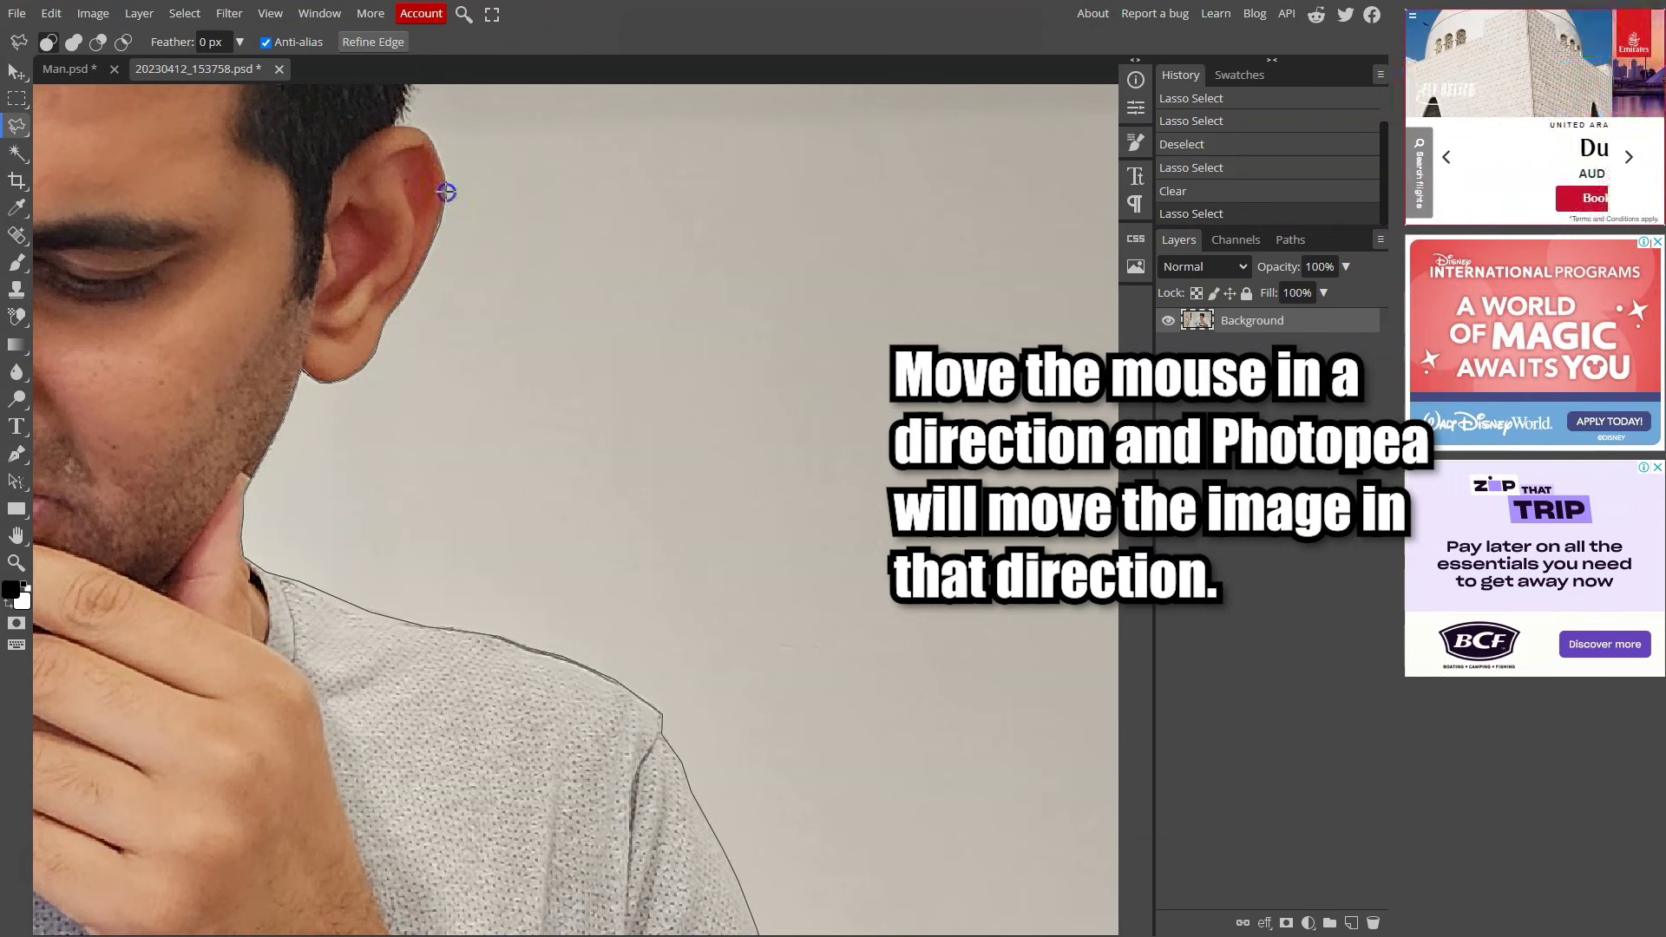
Trace the back of the hair and the rest of the man's outline, closing the lasso selection at the elbow
{"action": "left_click_drag", "start_coordinate": [425, 134], "coordinate": [413, 275]}
{"action": "left_click", "coordinate": [392, 272]}
{"action": "left_click", "coordinate": [409, 233]}
{"action": "left_click", "coordinate": [422, 160]}
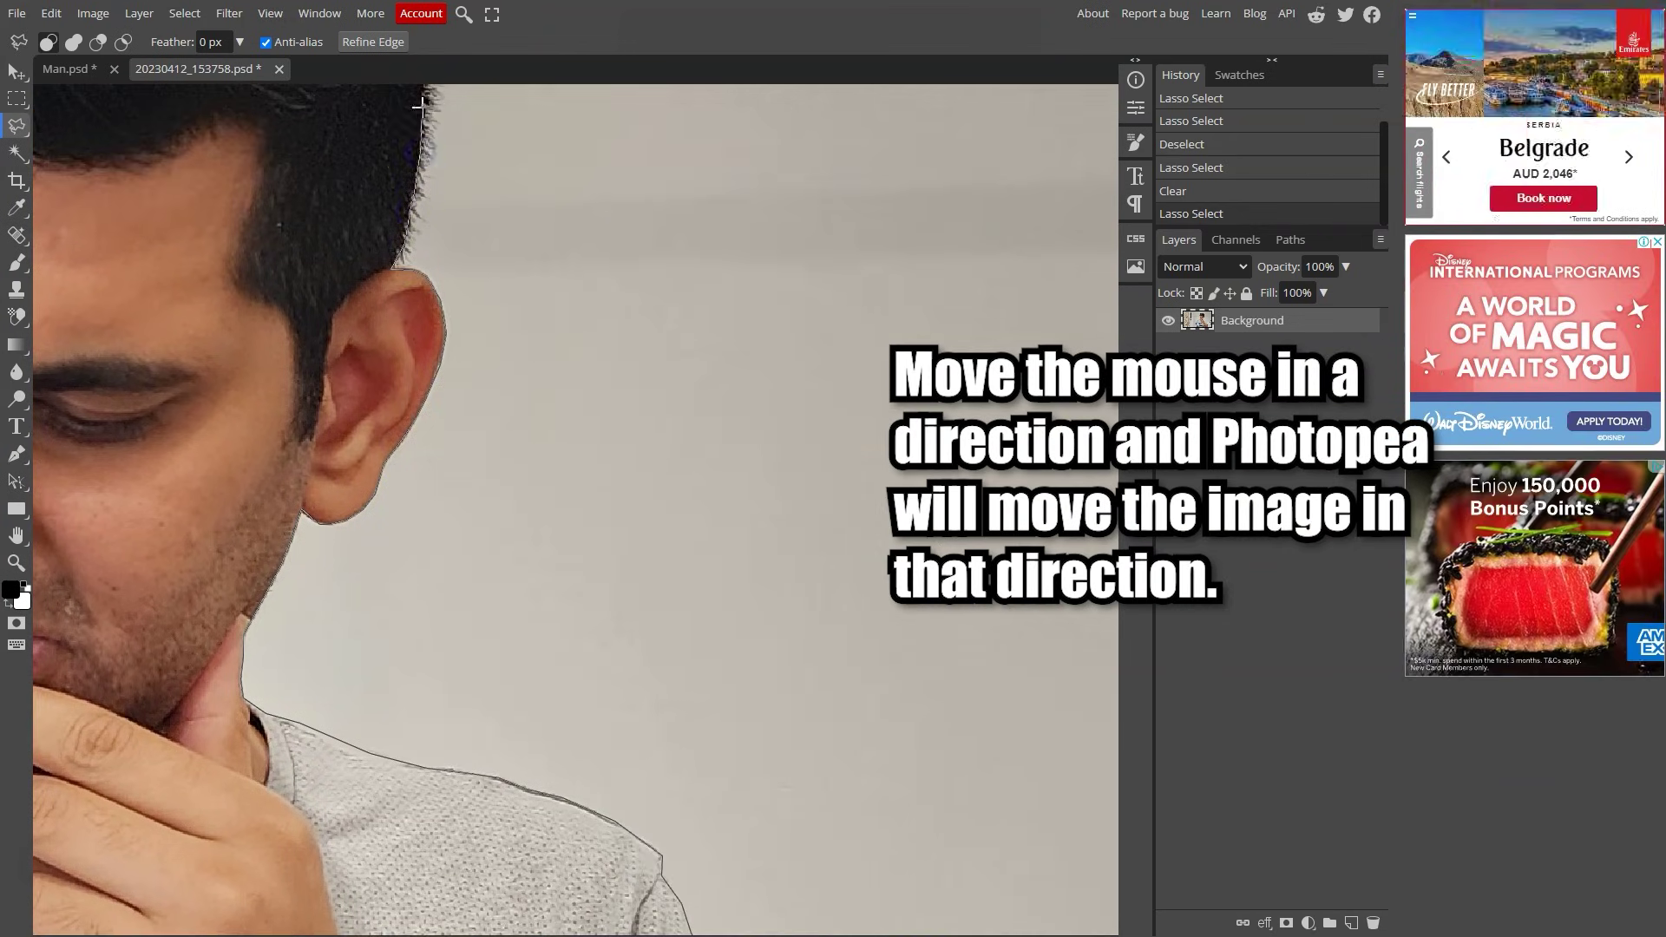
{"action": "left_click_drag", "start_coordinate": [425, 92], "coordinate": [429, 276]}
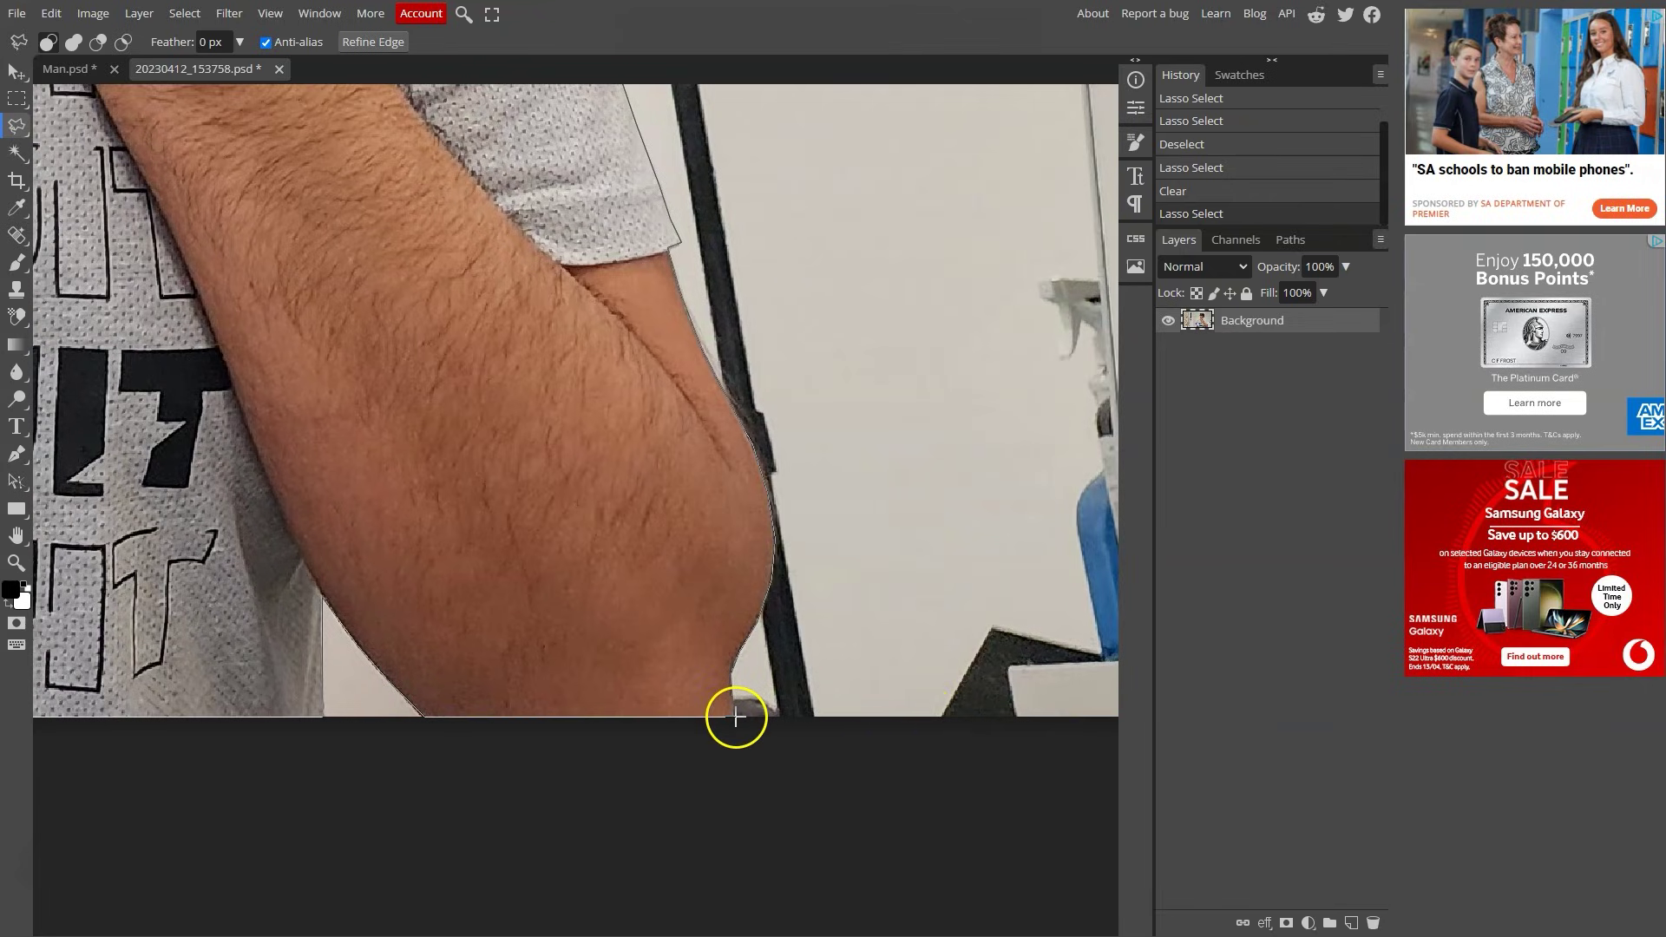
{"action": "double_click", "coordinate": [409, 532]}
Copy the selected man to a new layer with Layer Via Copy and hide the original Background layer
{"action": "scroll", "coordinate": [408, 537], "scroll_direction": "down", "scroll_amount": 4}
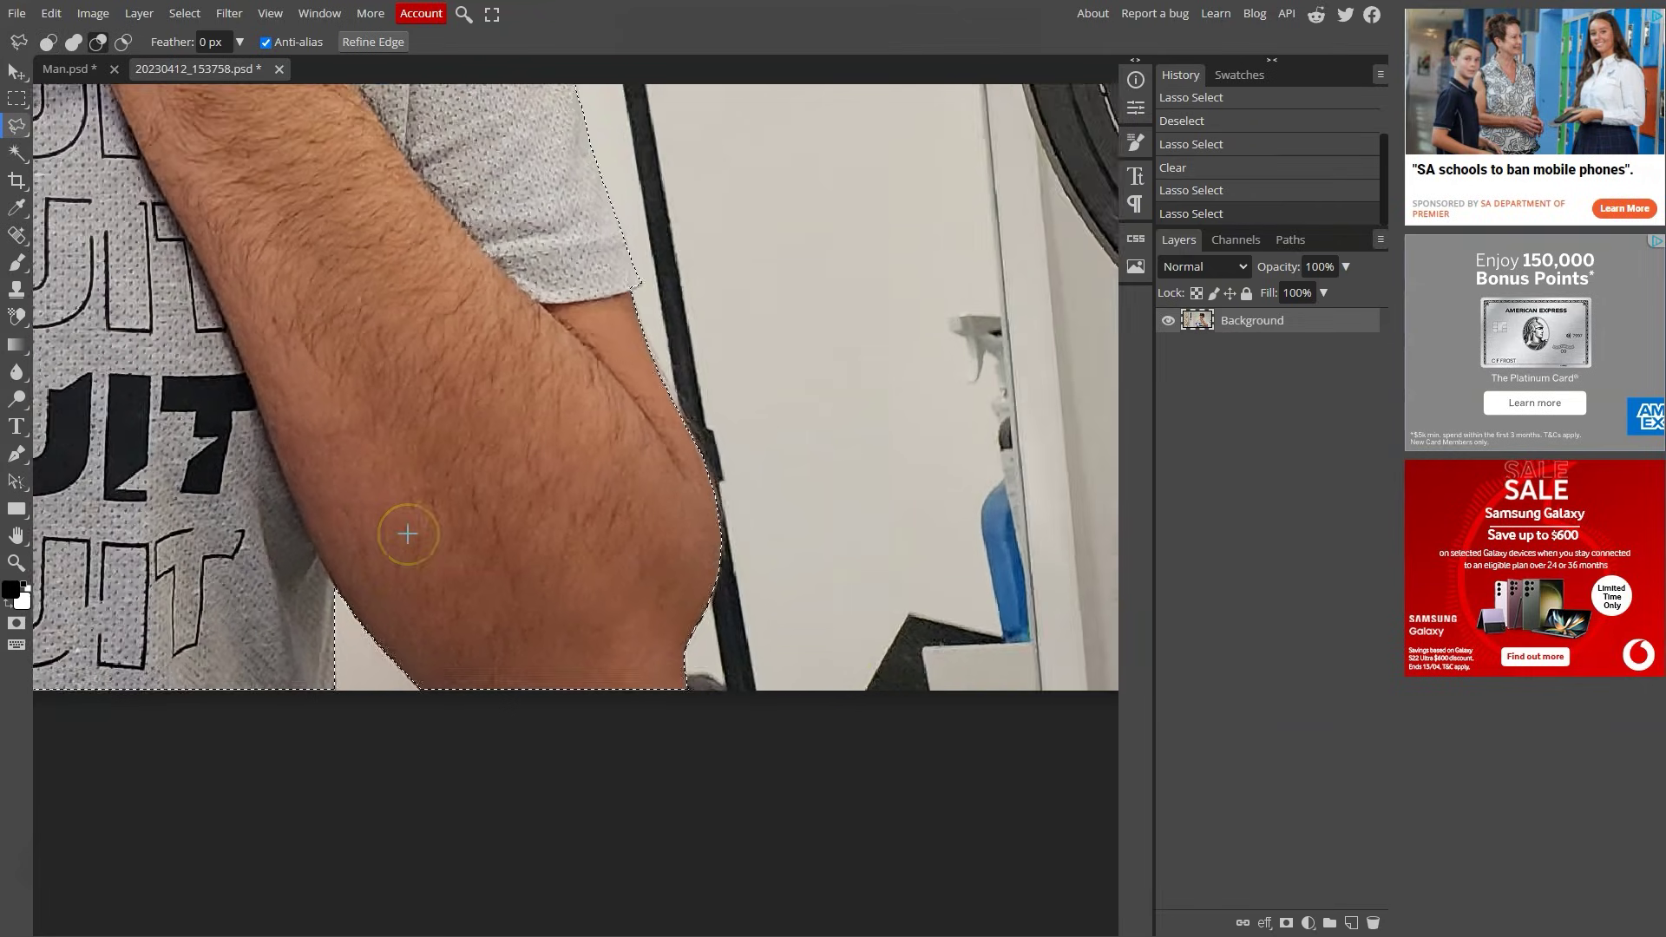
{"action": "scroll", "coordinate": [408, 537], "scroll_direction": "down", "scroll_amount": 1}
{"action": "left_click_drag", "start_coordinate": [301, 420], "coordinate": [371, 465]}
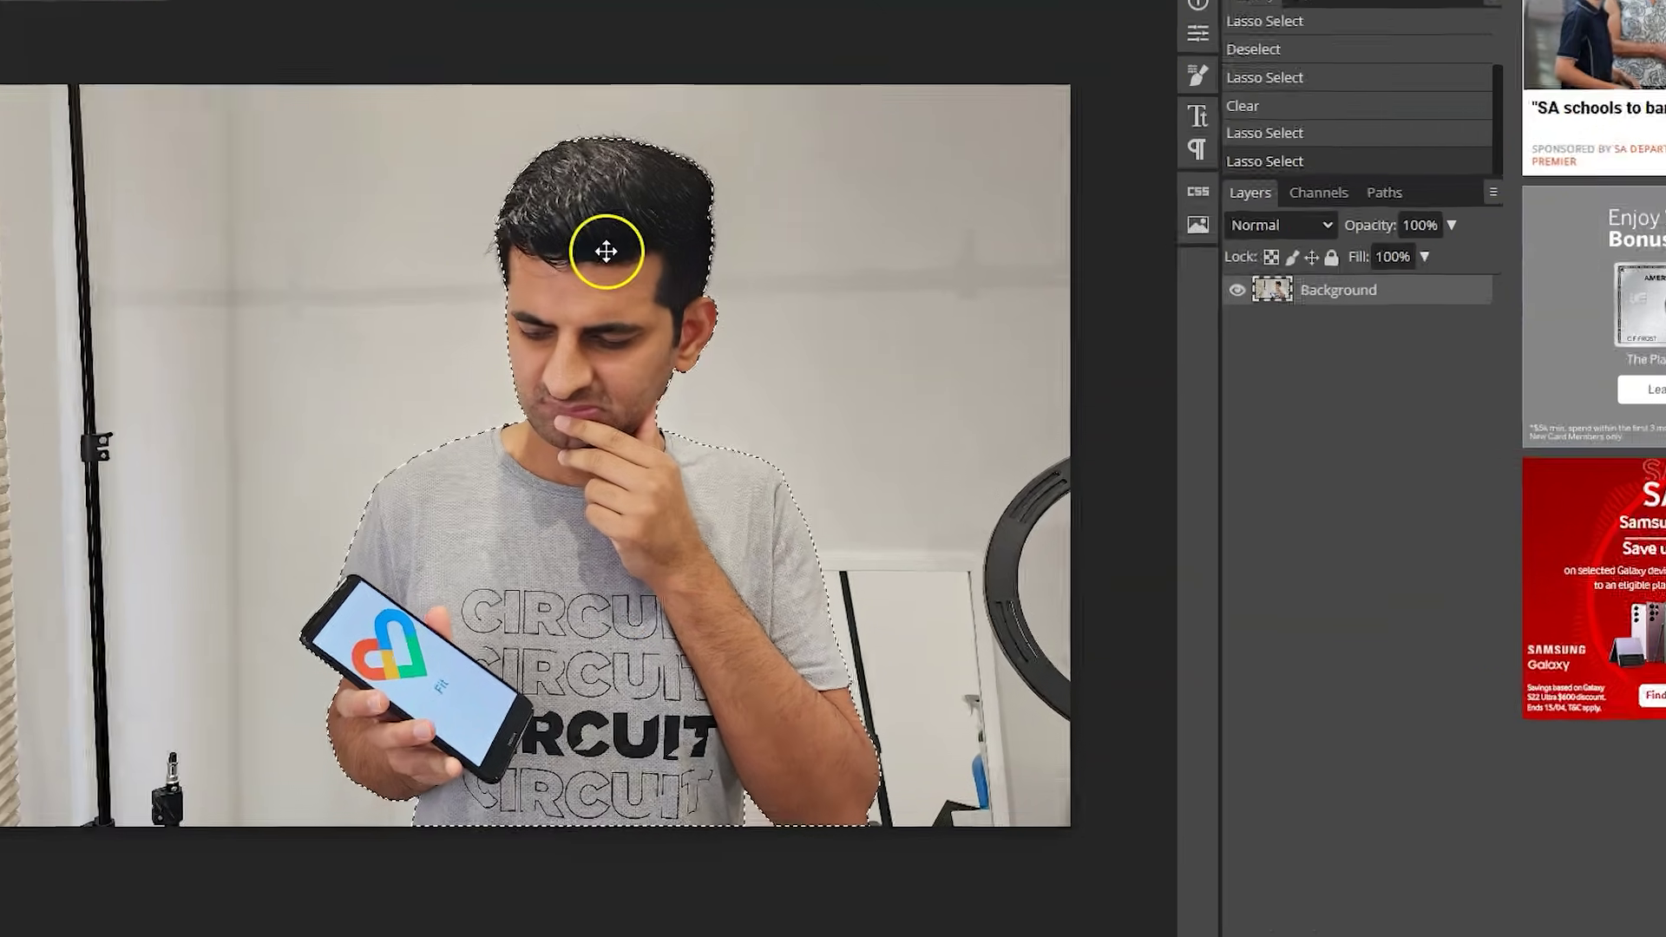
{"action": "right_click", "coordinate": [645, 289]}
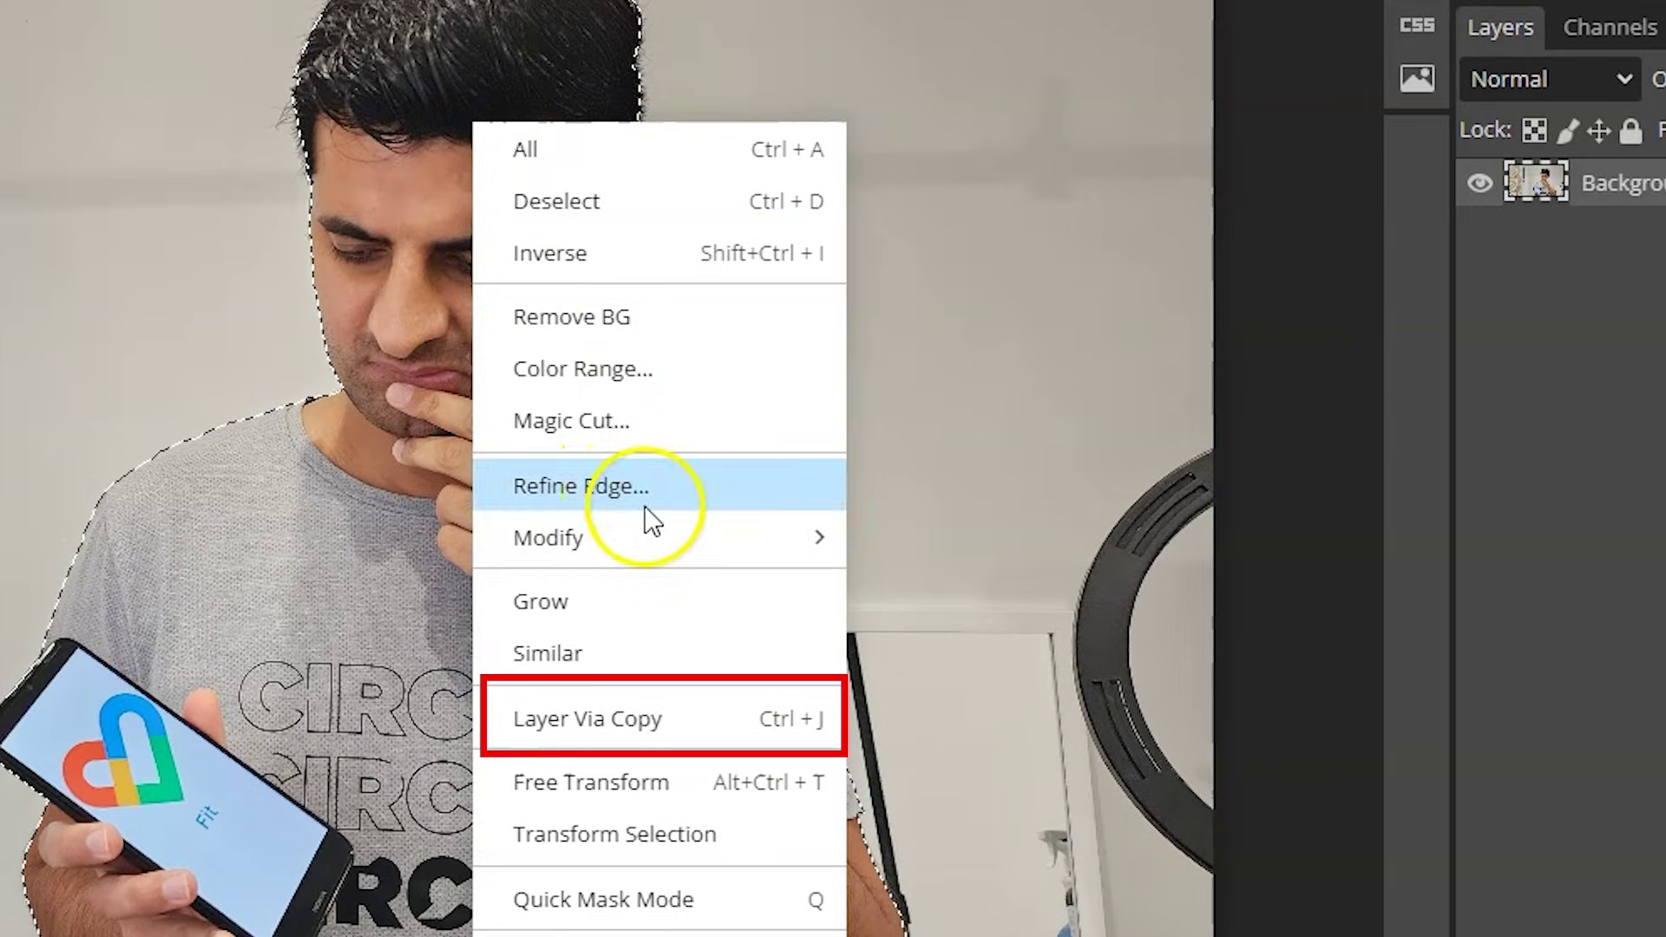
{"action": "left_click", "coordinate": [647, 716]}
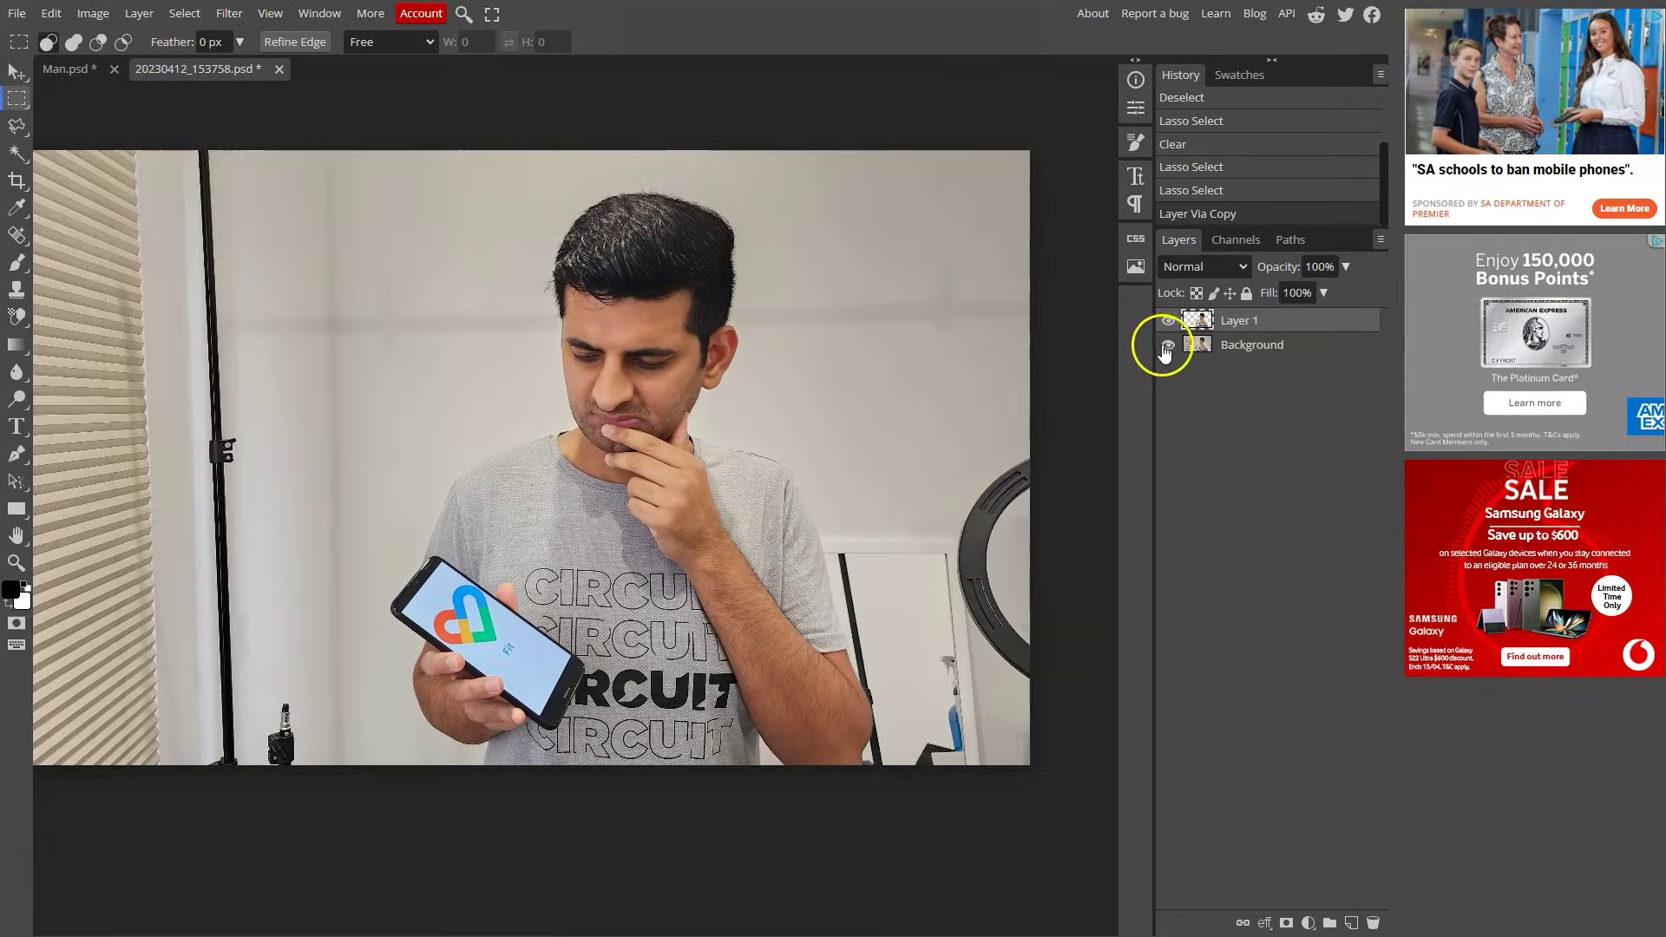
{"action": "left_click", "coordinate": [1479, 230]}
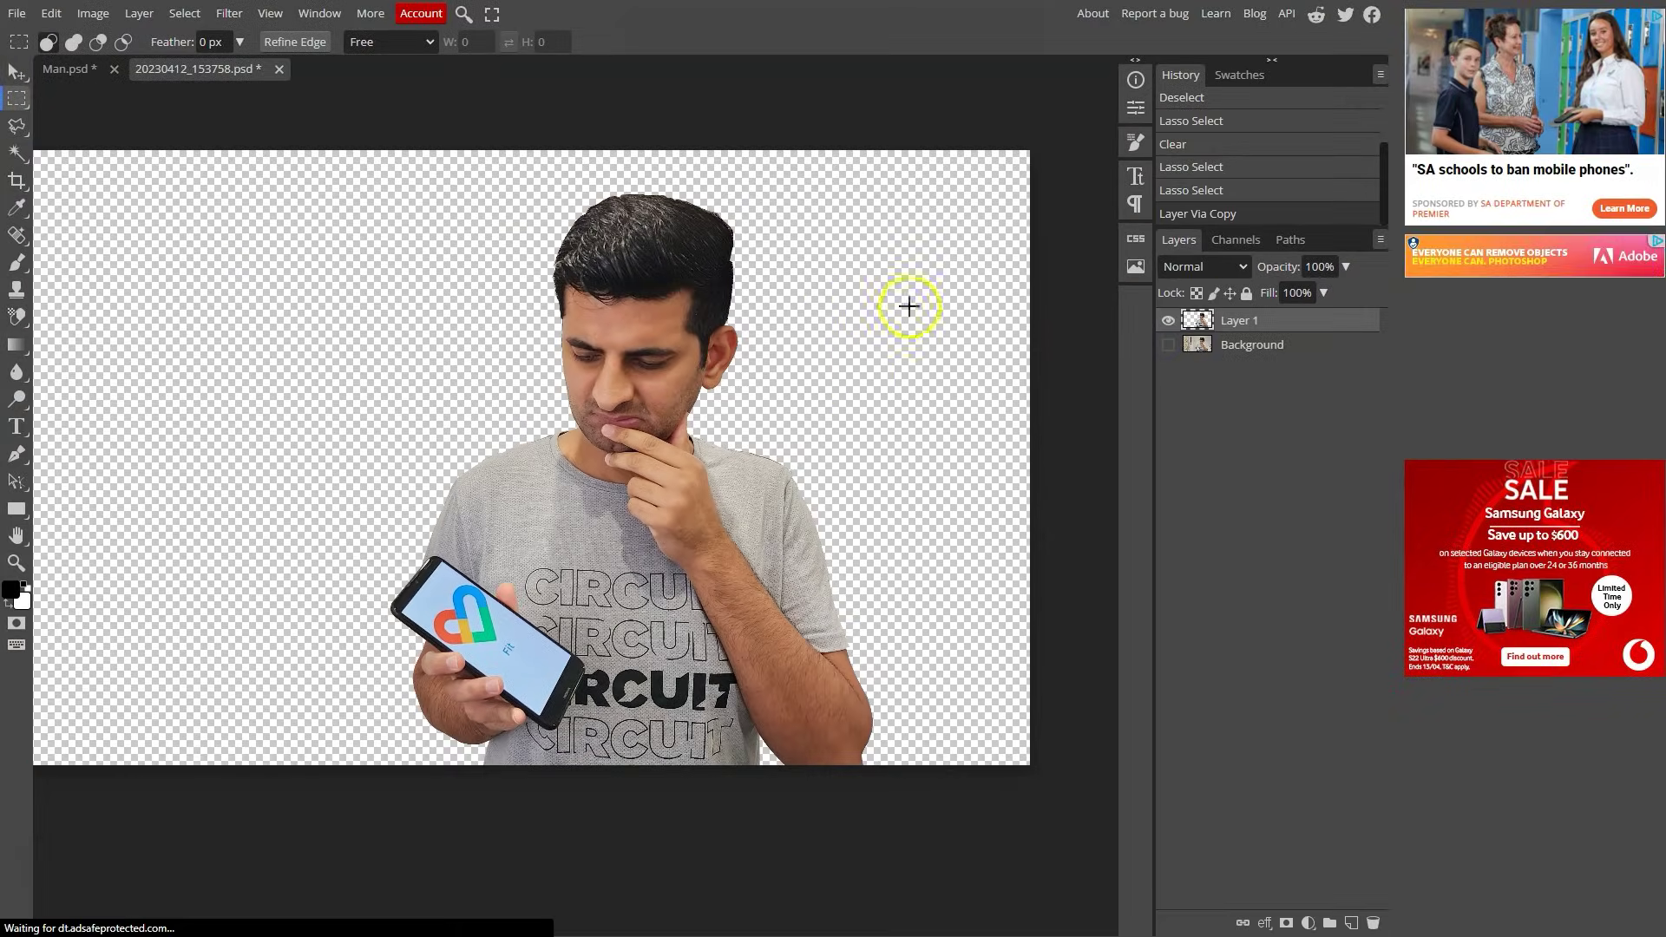